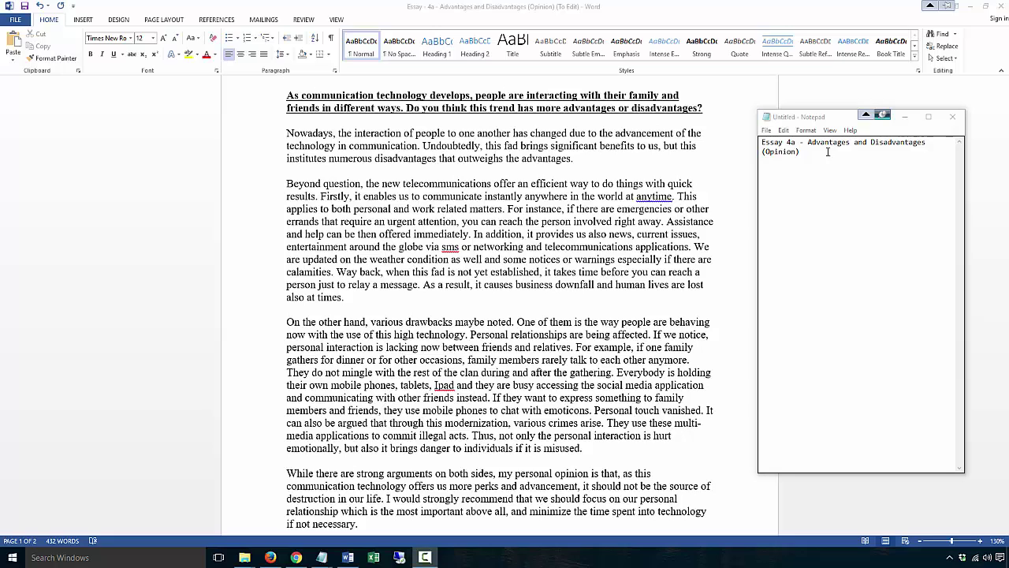
Add the heading "Structure" below the essay title in the Notepad notes, leaving a blank line above it
left_click(831, 157)
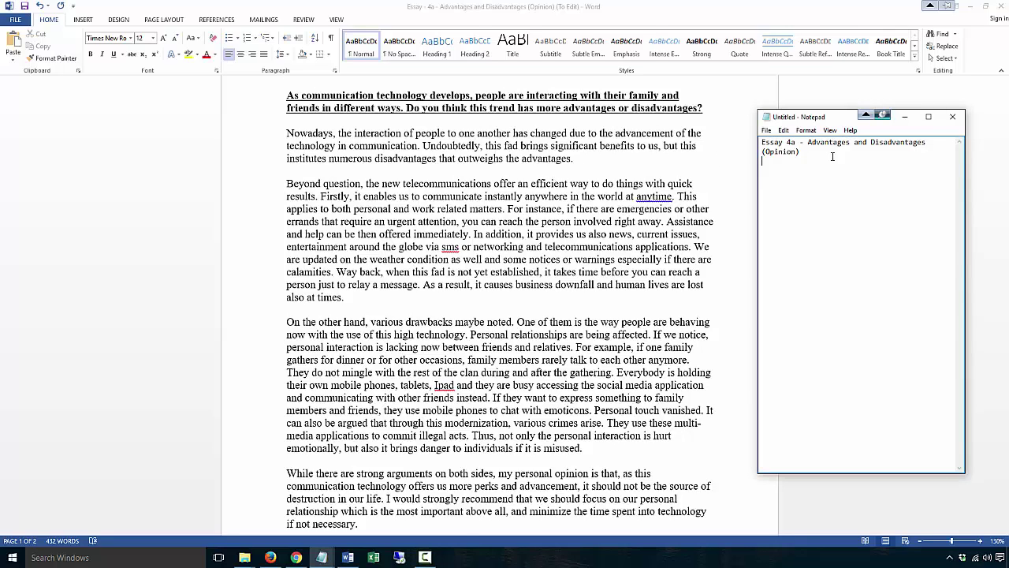
type("Structure")
Examine the essay's overall structure in Word, checking the body paragraphs and the word count of the whole text below the question
scroll(337, 197, "down", 2)
scroll(339, 195, "up", 1)
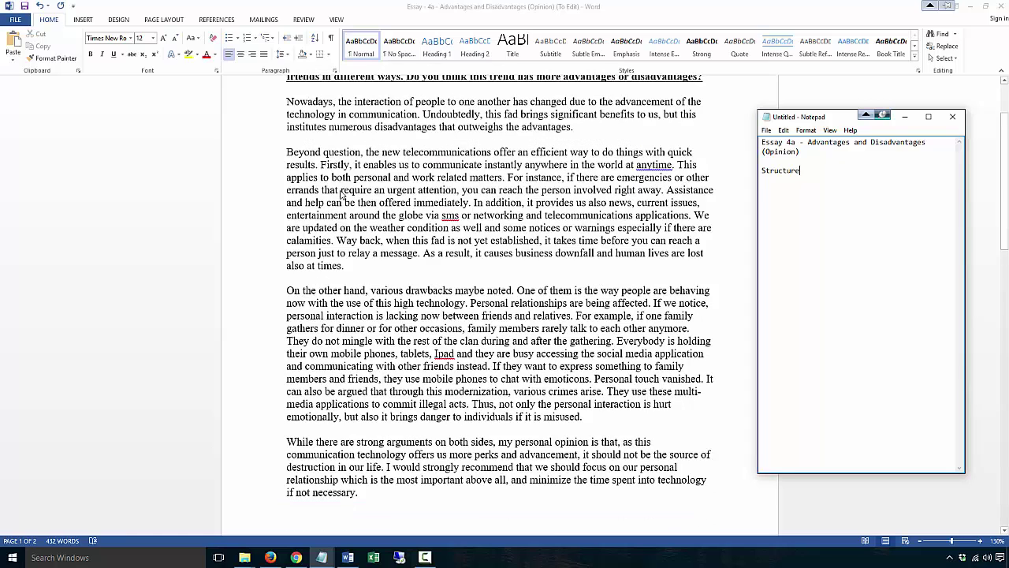
left_click(380, 493)
left_click_drag(380, 492, 286, 101)
left_click(385, 184)
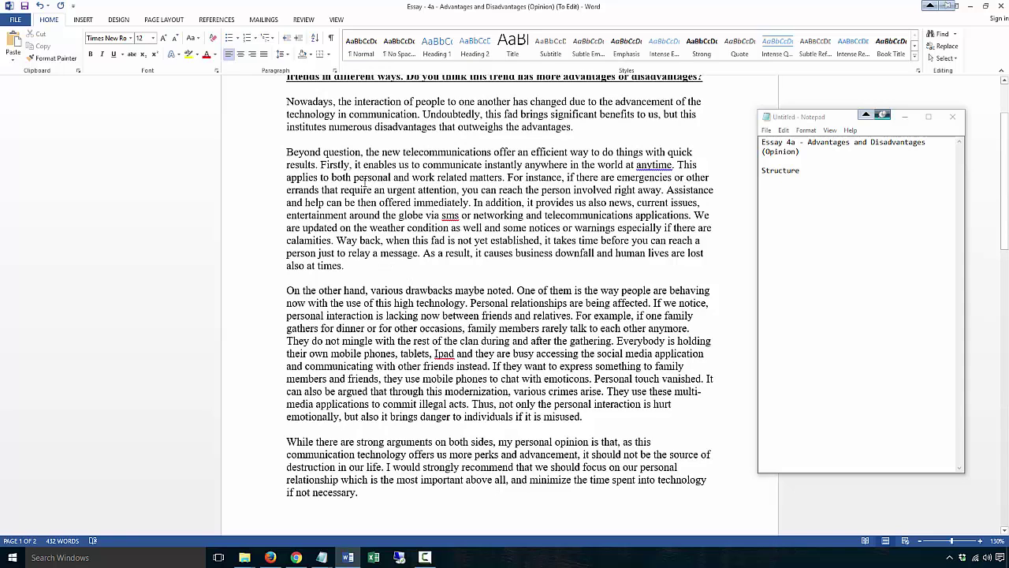
left_click_drag(287, 152, 522, 203)
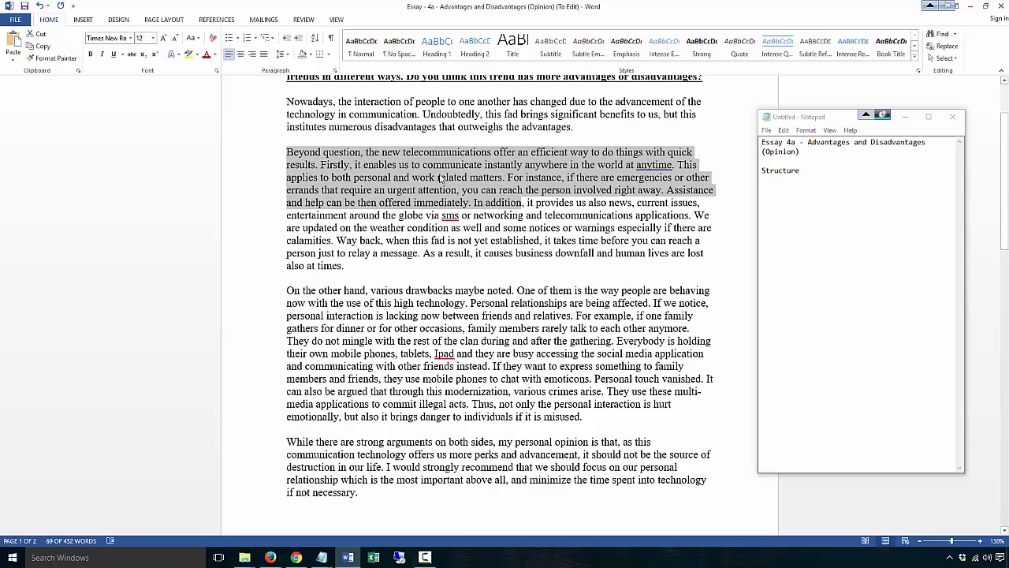
left_click(359, 153)
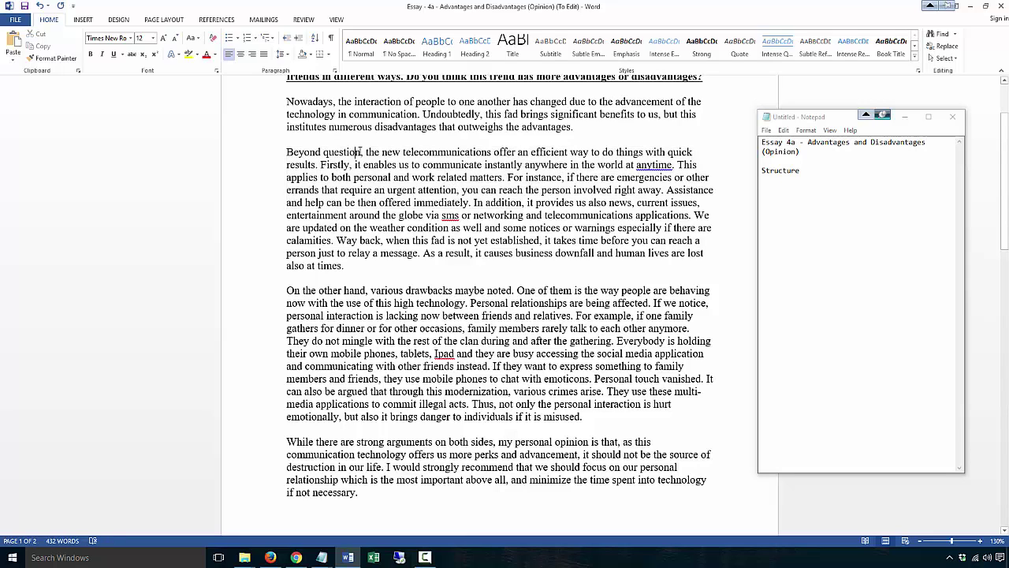
left_click(315, 165)
left_click_drag(296, 151, 675, 430)
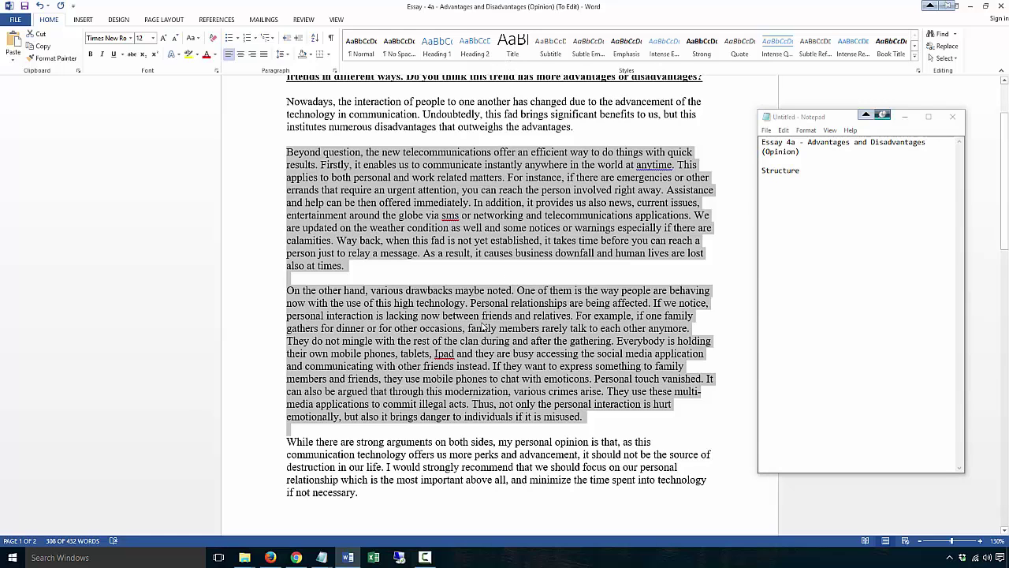
left_click(371, 496)
left_click_drag(345, 267, 289, 101)
left_click(303, 515)
left_click_drag(303, 515, 276, 101)
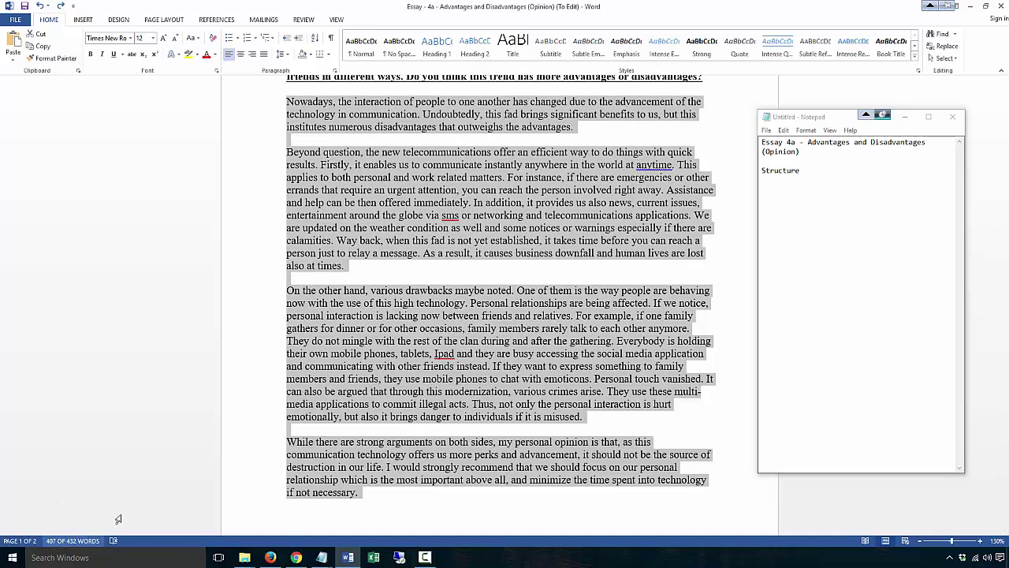
Add the remark "Too long" under "Structure" in the Notepad notes and start a numbered list with "1)"
left_click(814, 181)
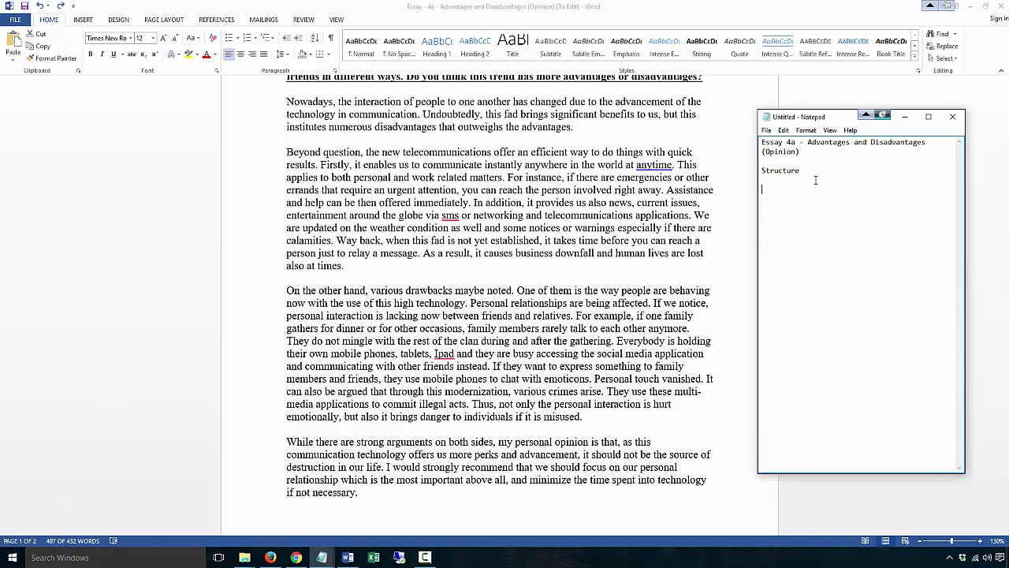
type("Too long")
key("Return")
key("Return")
type("1)")
In the Word essay's first sentence, replace "to" with "with" so it reads "people with one another"
left_click(460, 111)
left_click(478, 115)
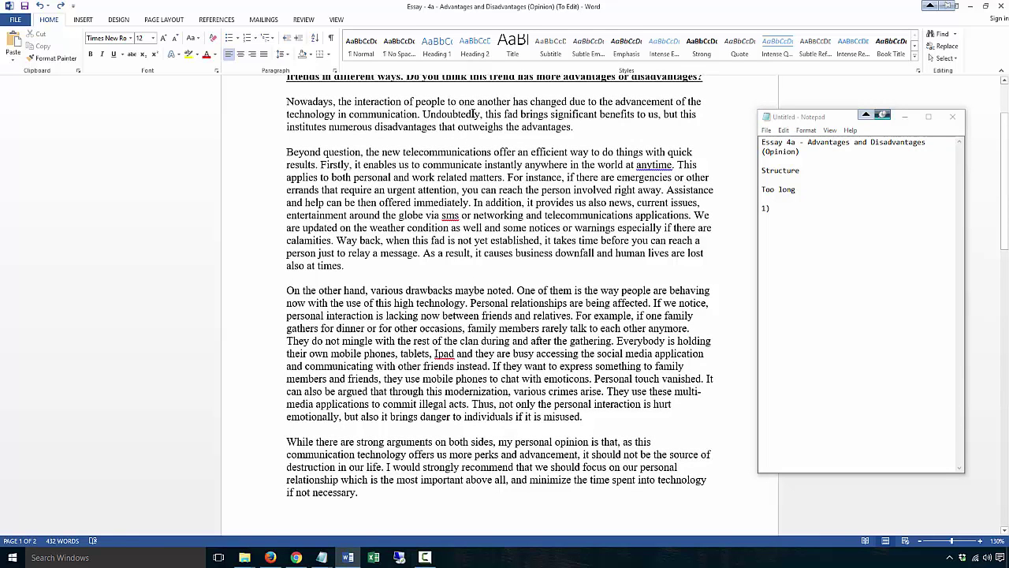
key("Delete")
key("Delete")
type("with")
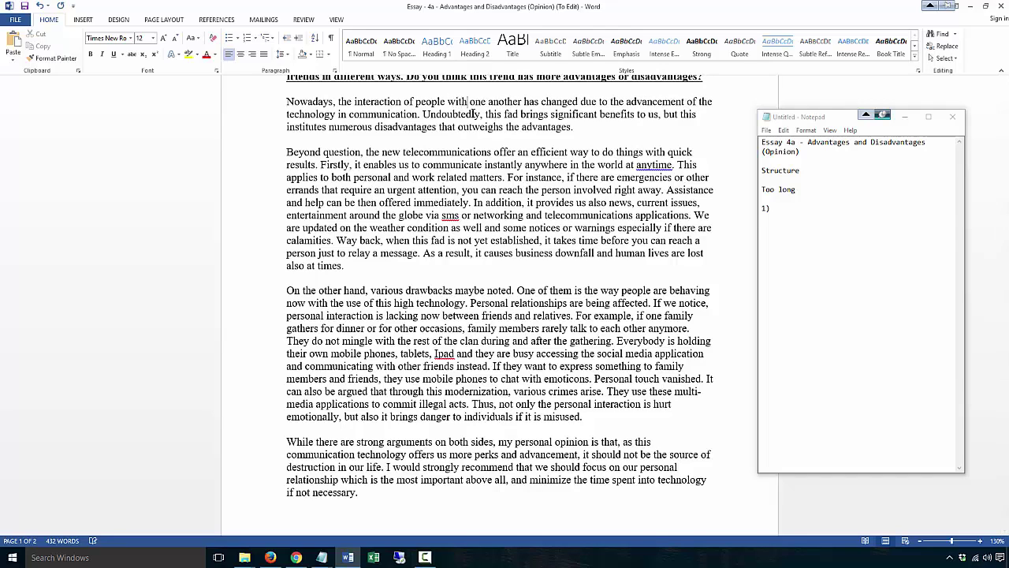
Record "interaction with" as item 1 in the Notepad list and start item "2)"
left_click(783, 206)
type("interac")
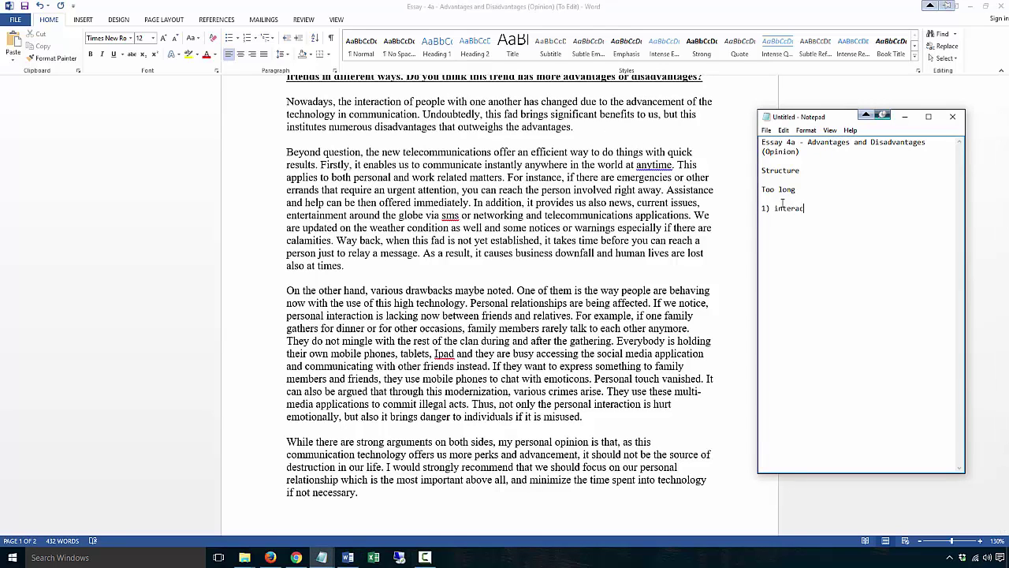
type("tion with")
type("2)")
Replace the word "fad" with "development" in the introduction of the Word essay
double_click(511, 114)
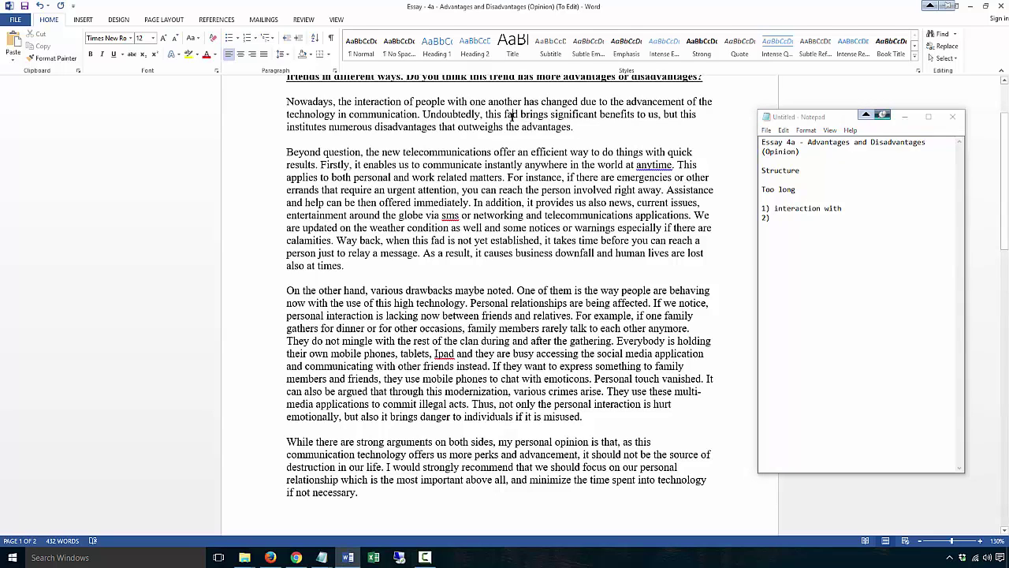
scroll(442, 155, "up", 2)
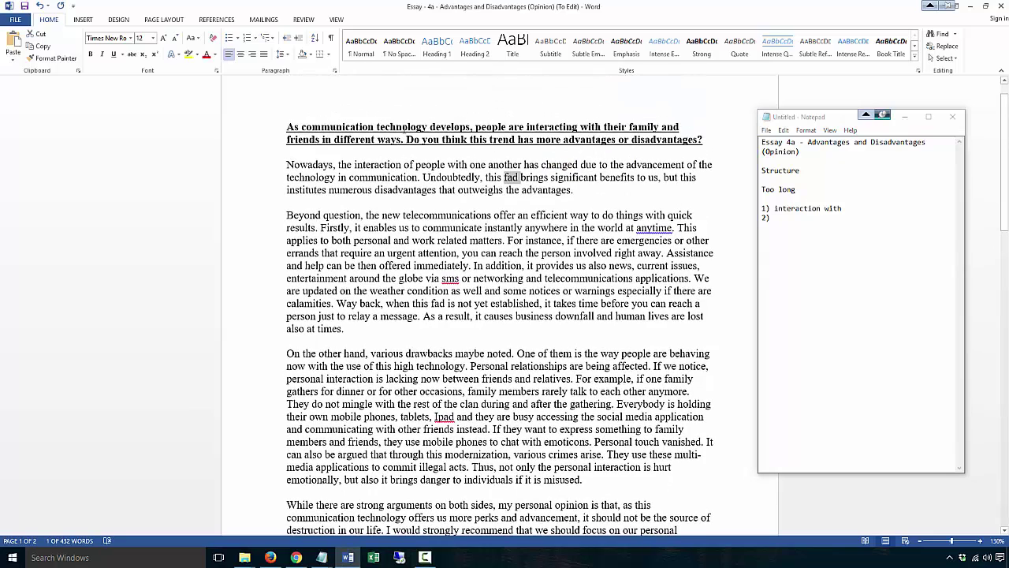
type("development")
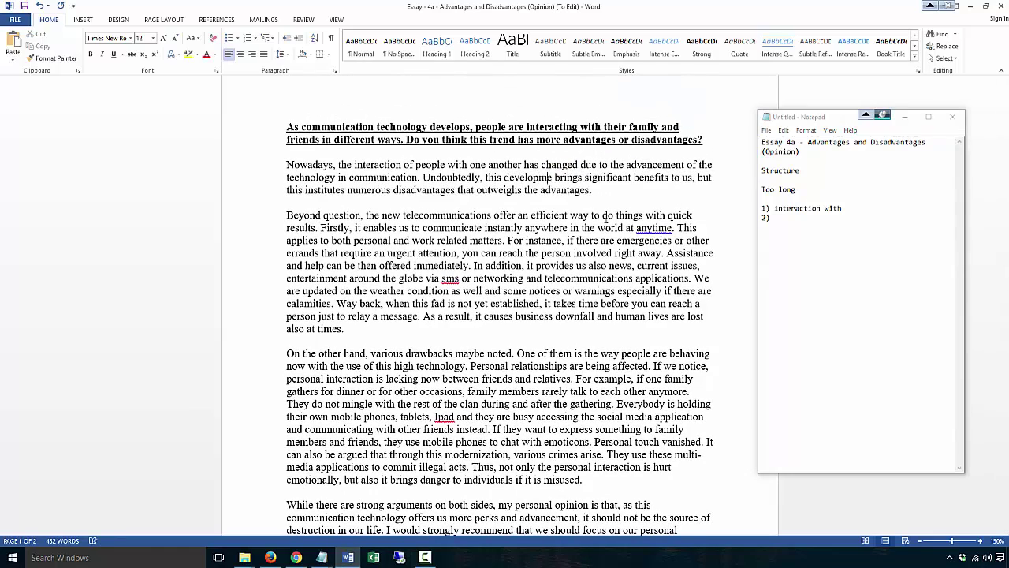
Complete item 2 in the Notepad list as "fad -> development" and add "3) institutes"
left_click(808, 218)
type("f")
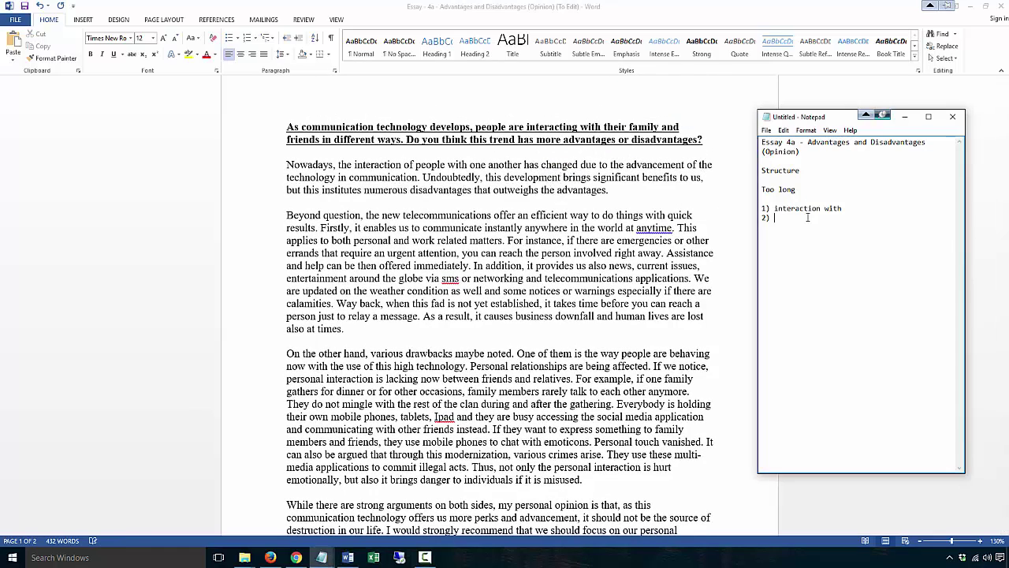
type("ad -> development")
left_click(904, 213)
key("Return")
type("3) institutes")
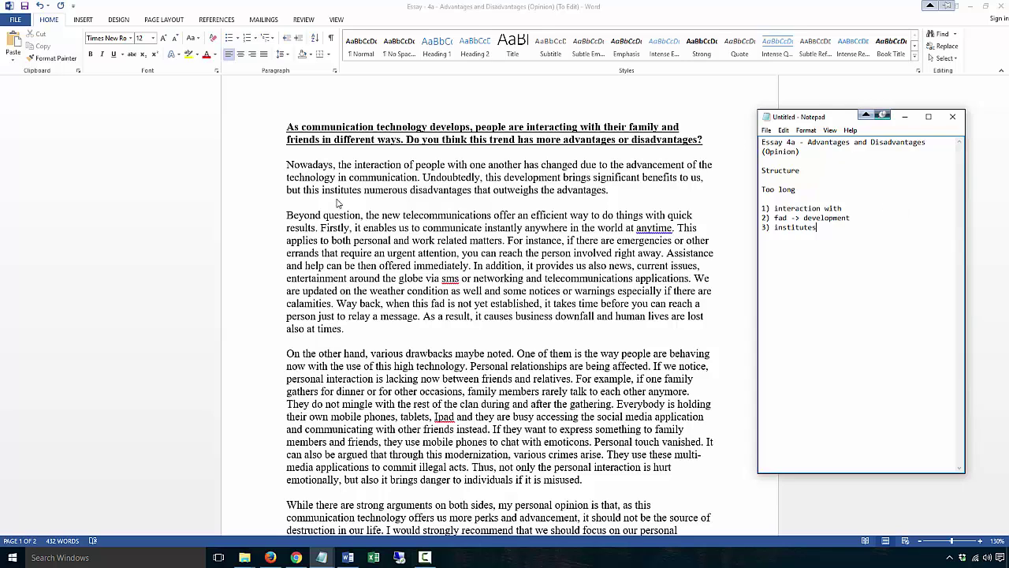
Examine the introduction's last sentence in Word, checking "institutes" with "disadvantages", and compare it with the body paragraph that follows
key("alt+Tab")
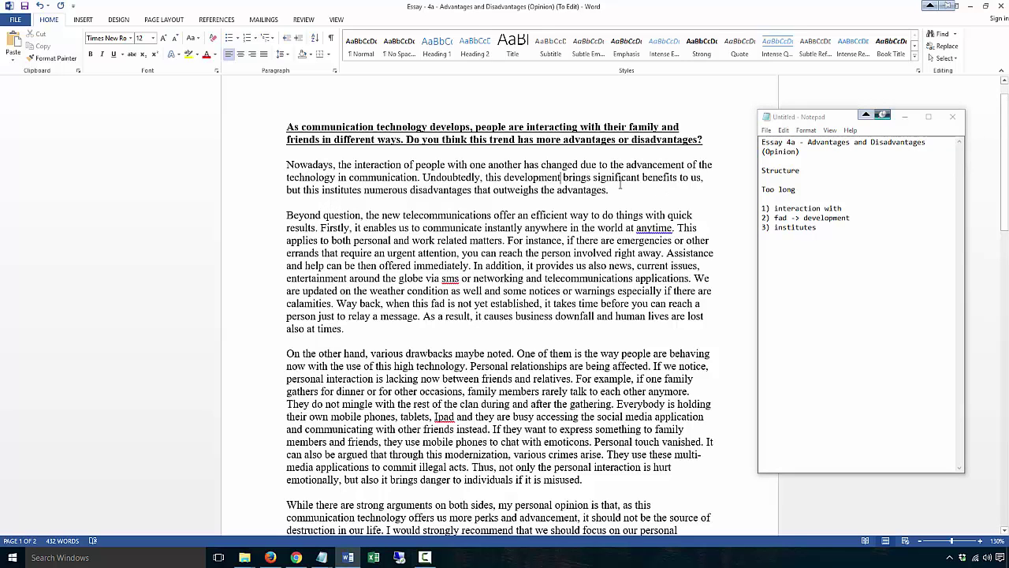
left_click_drag(611, 190, 427, 183)
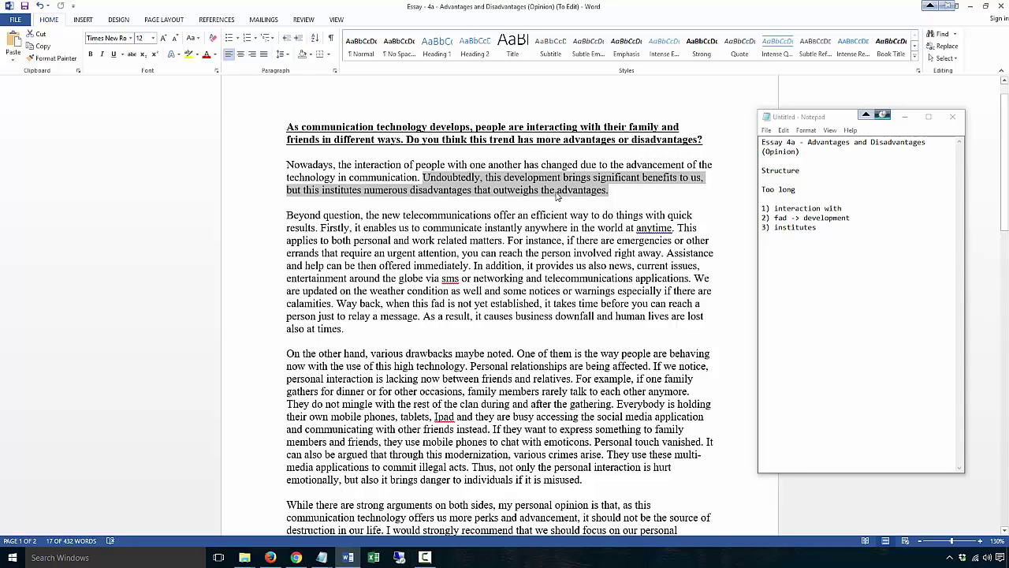
key("Right")
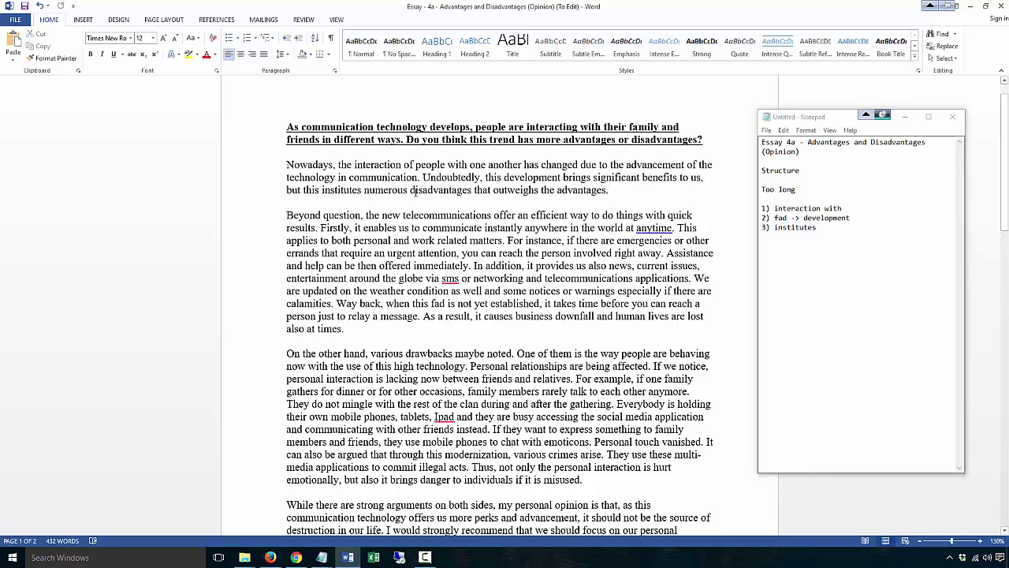
left_click_drag(411, 192, 469, 192)
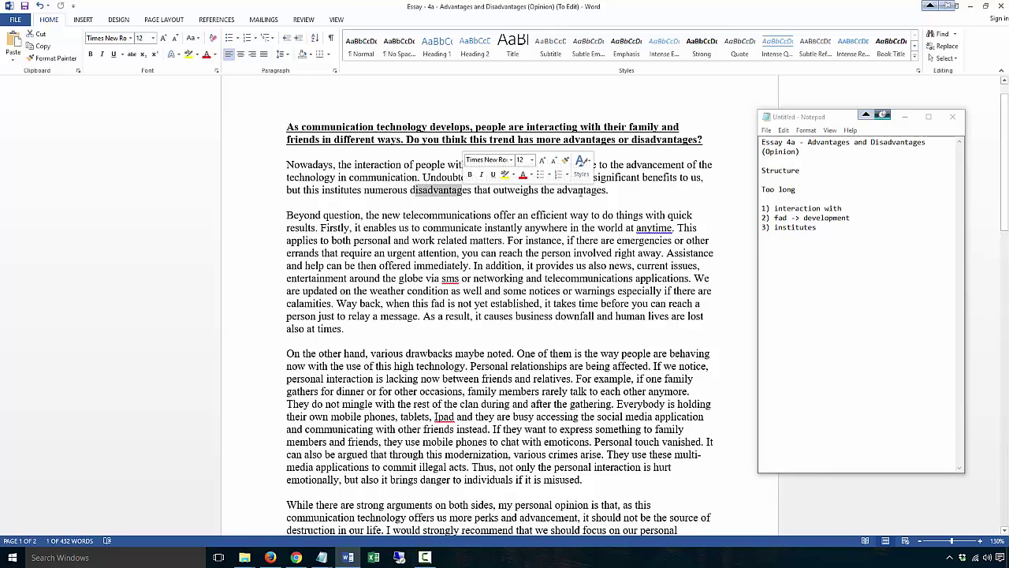
left_click(332, 195)
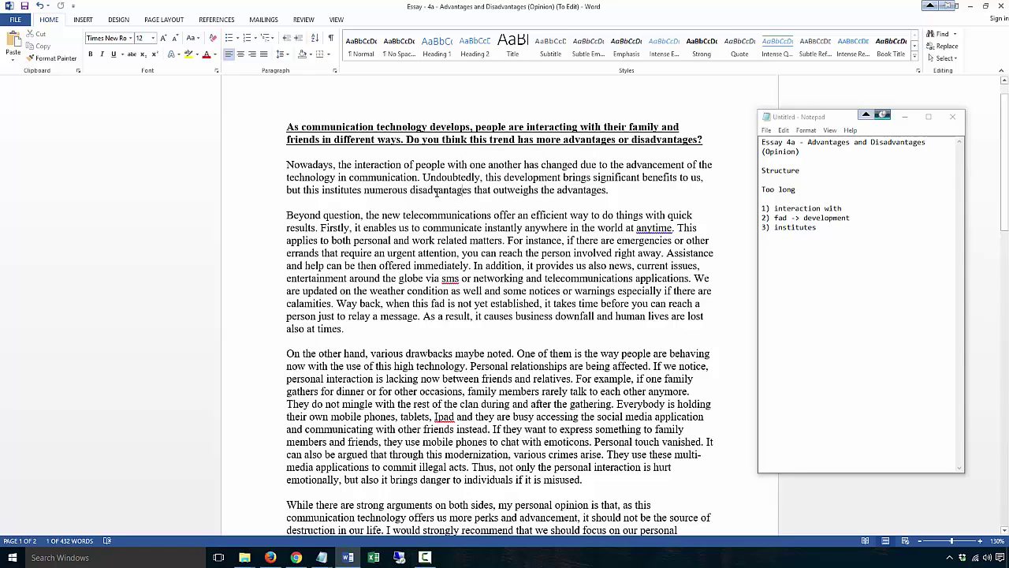
double_click(332, 195)
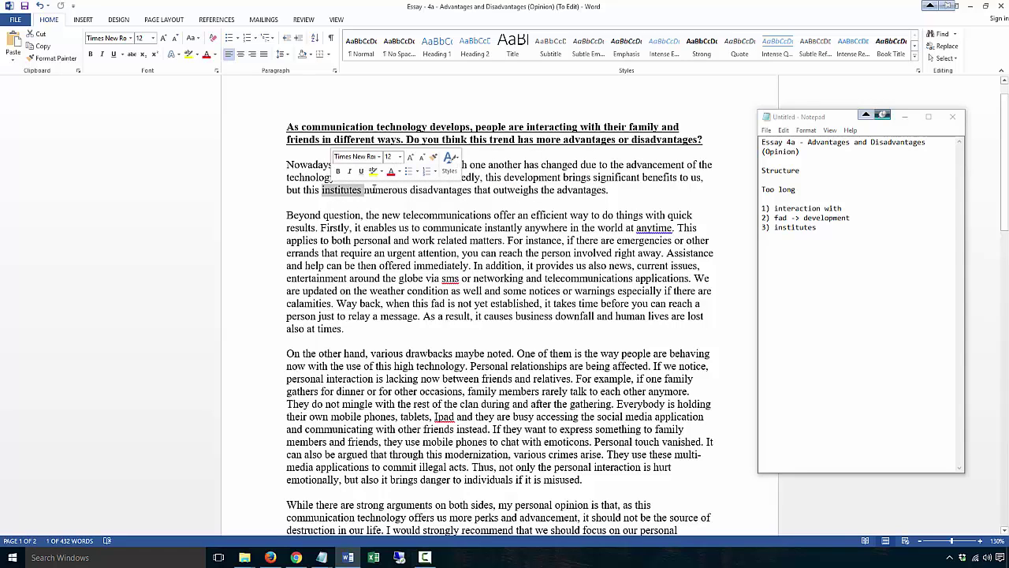
left_click(421, 190)
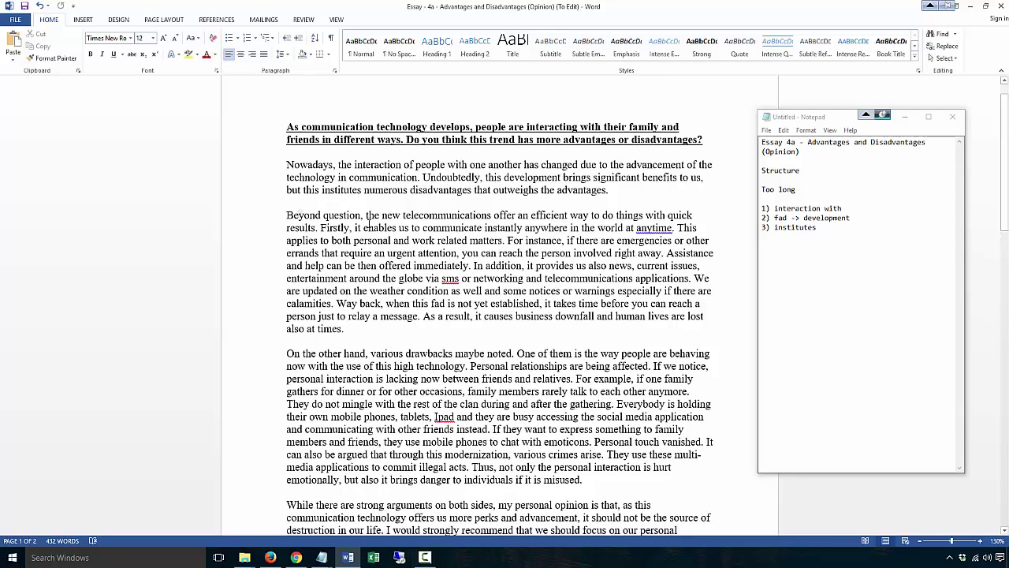
left_click_drag(293, 215, 388, 235)
left_click(314, 291)
left_click(307, 389)
key("End")
double_click(347, 190)
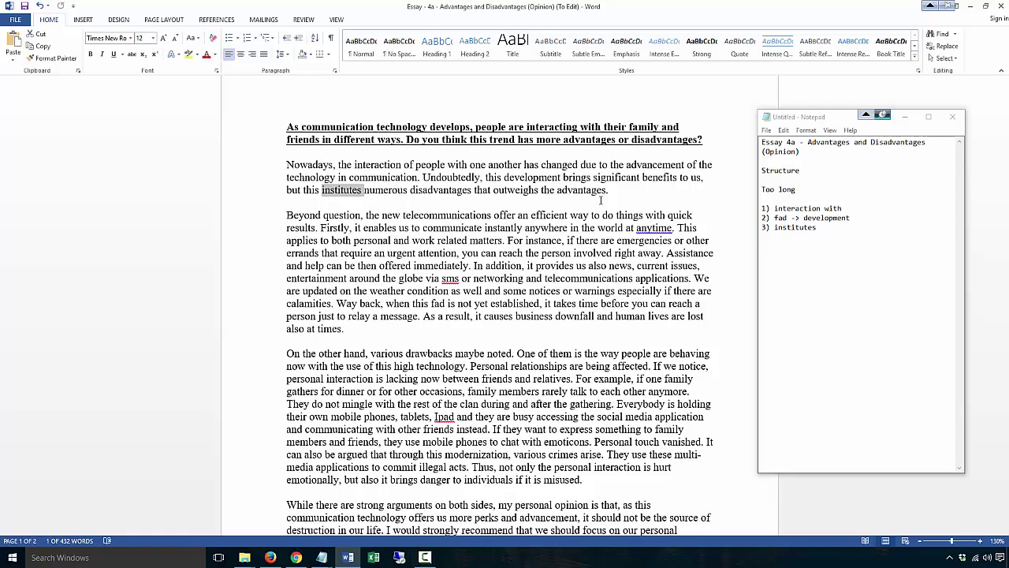
Look up "disadvantage" in the ozdic.com collocation dictionary in Chrome and read the verbs used with the noun
left_click(304, 561)
left_click(161, 50)
type("disadva")
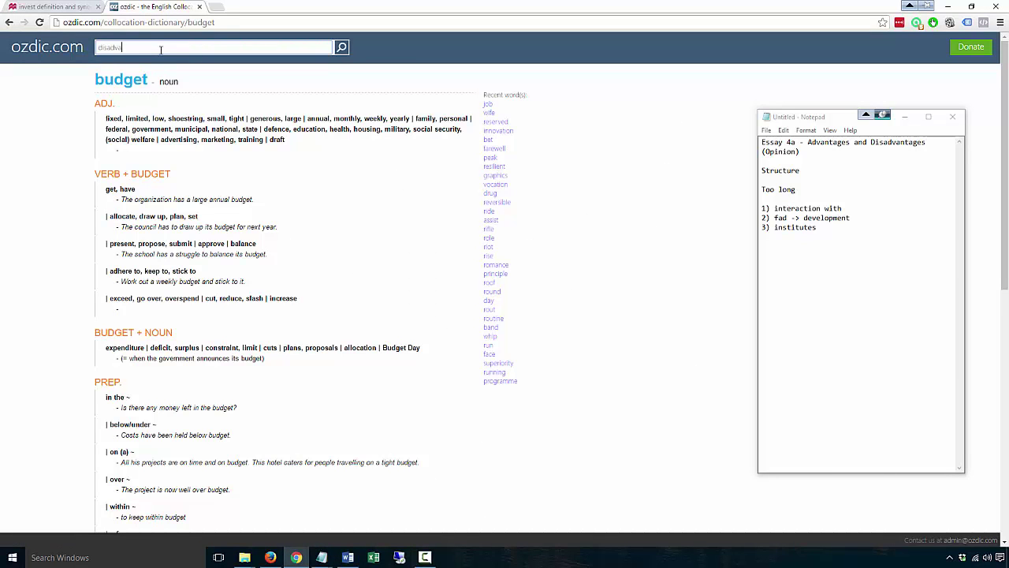
type("ntage")
key("Return")
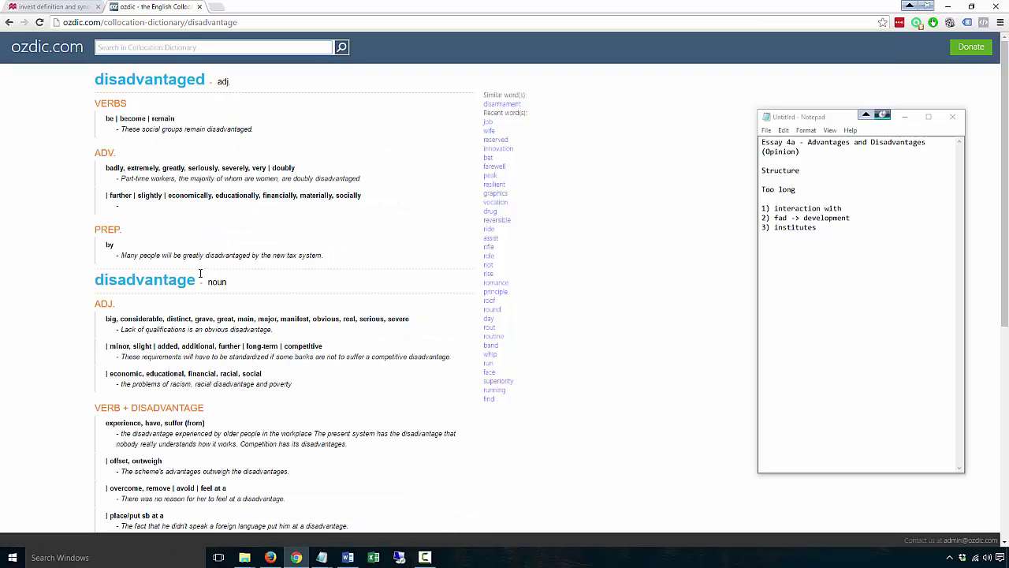
scroll(193, 355, "down", 1)
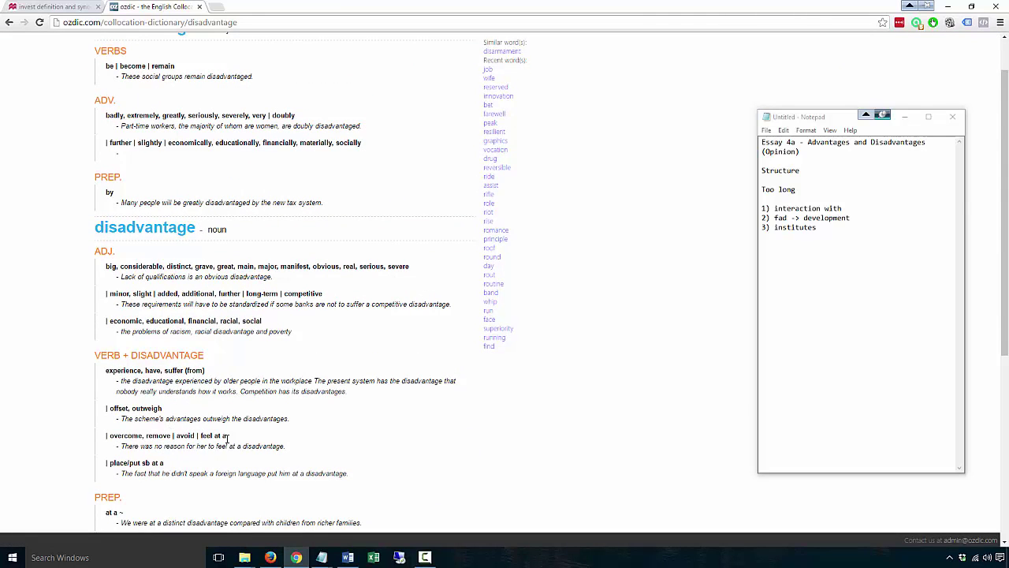
mouse_move(306, 560)
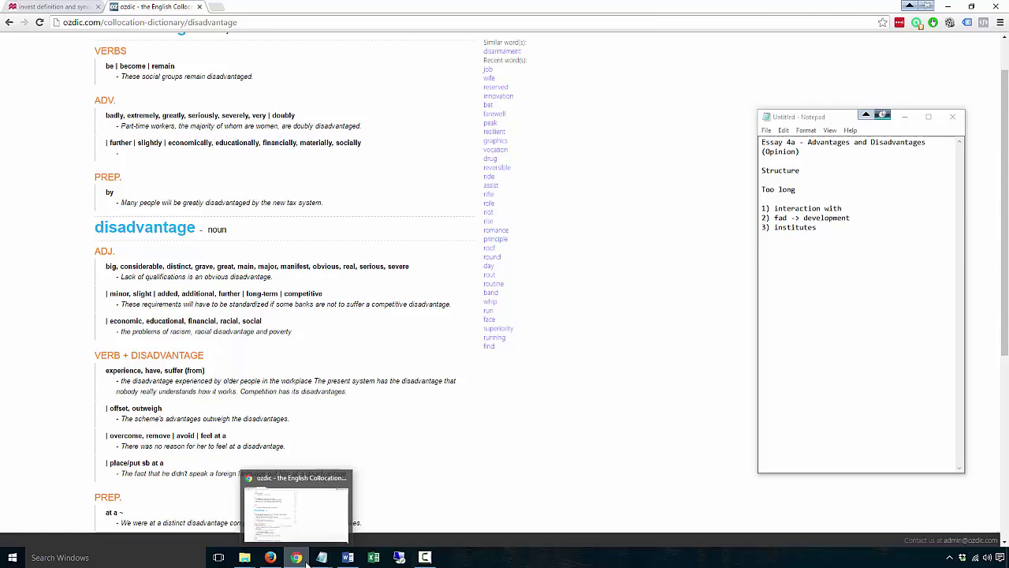
Back in Word, replace the introduction's last sentence with "In my opinion, the disadvantages outweigh the advantages."
left_click(351, 557)
left_click(386, 190)
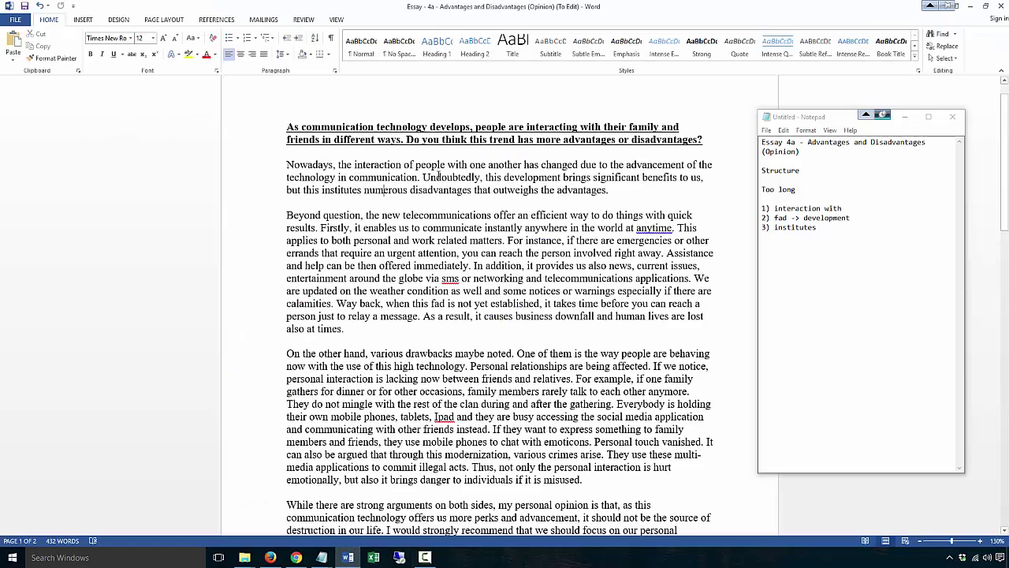
left_click_drag(424, 177, 608, 194)
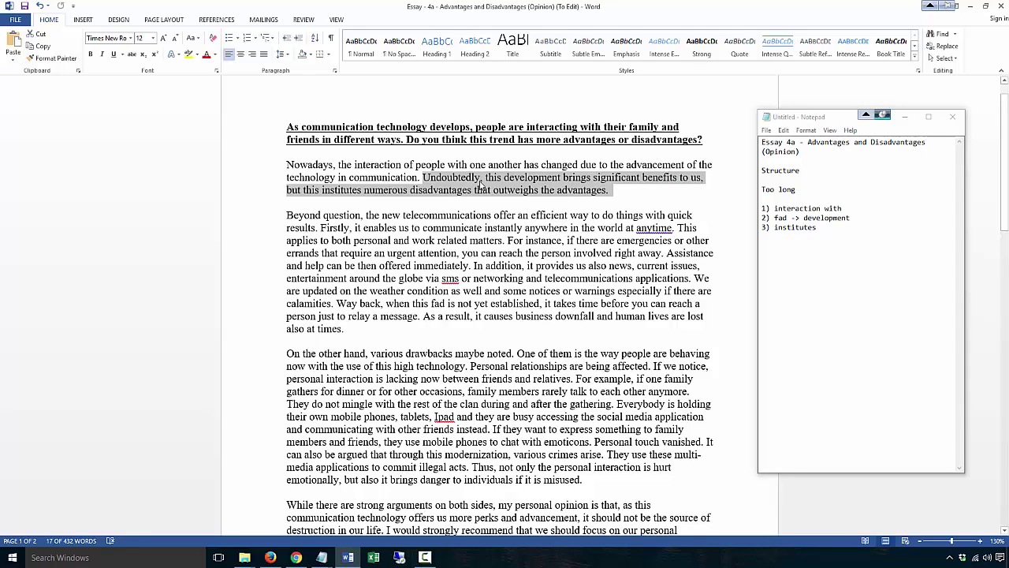
type("In my")
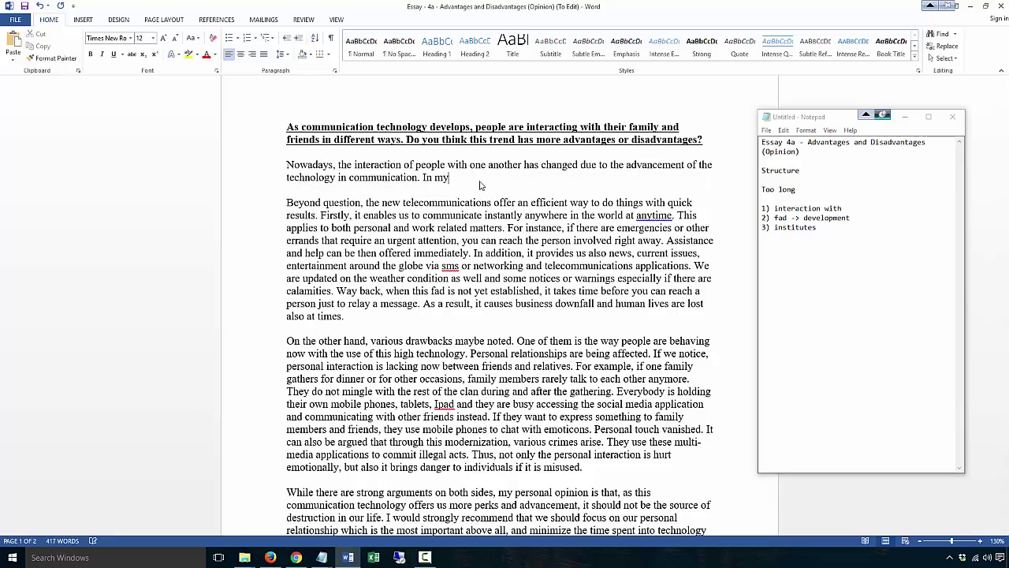
type(" opinion, the disadvantages outweigh the advantages.")
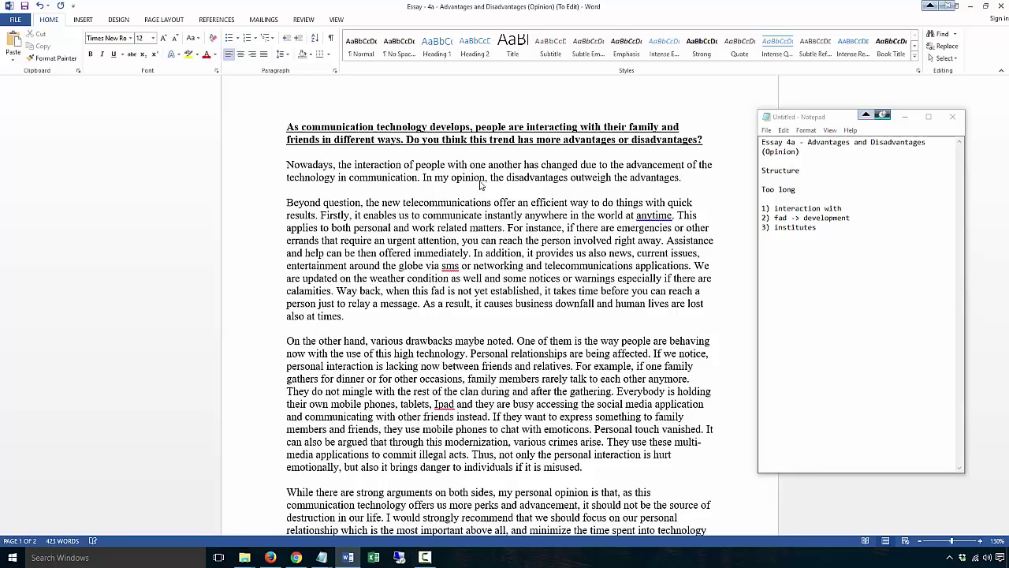
Delete "an" before "urgent attention" in the first body paragraph and add "4) attention (uncountable)" to the Notepad list
left_click(837, 231)
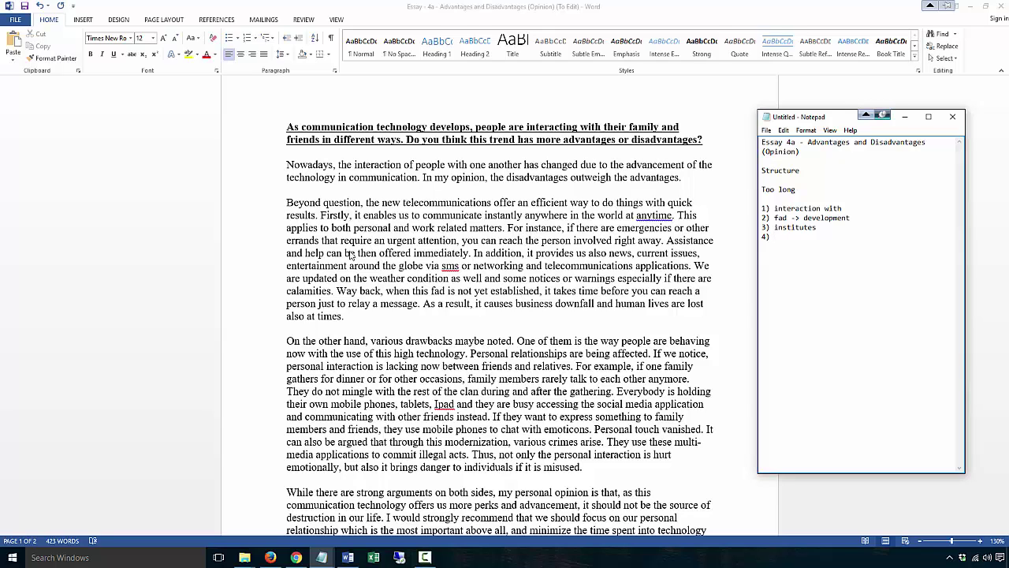
key("alt+Tab")
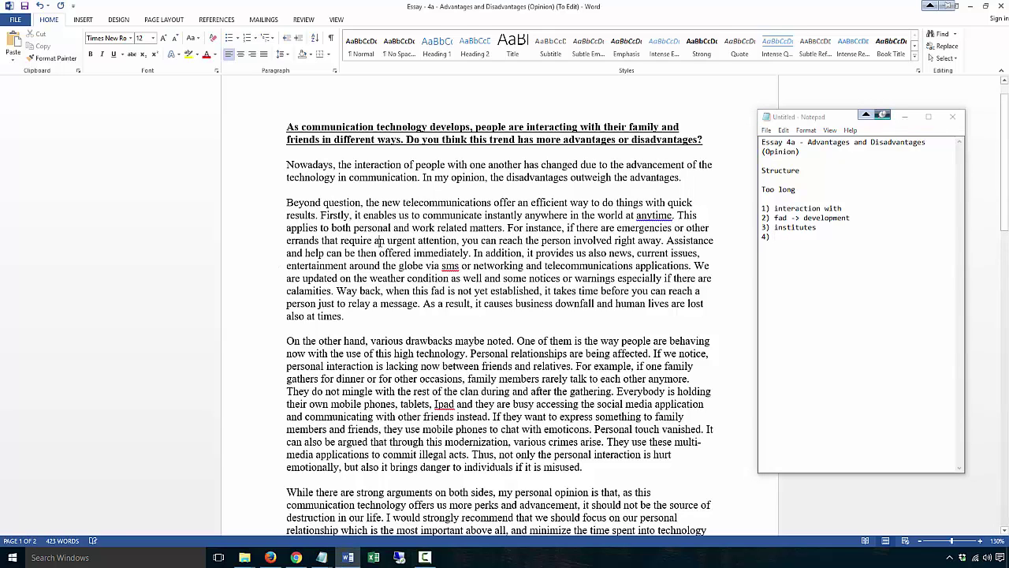
double_click(440, 241)
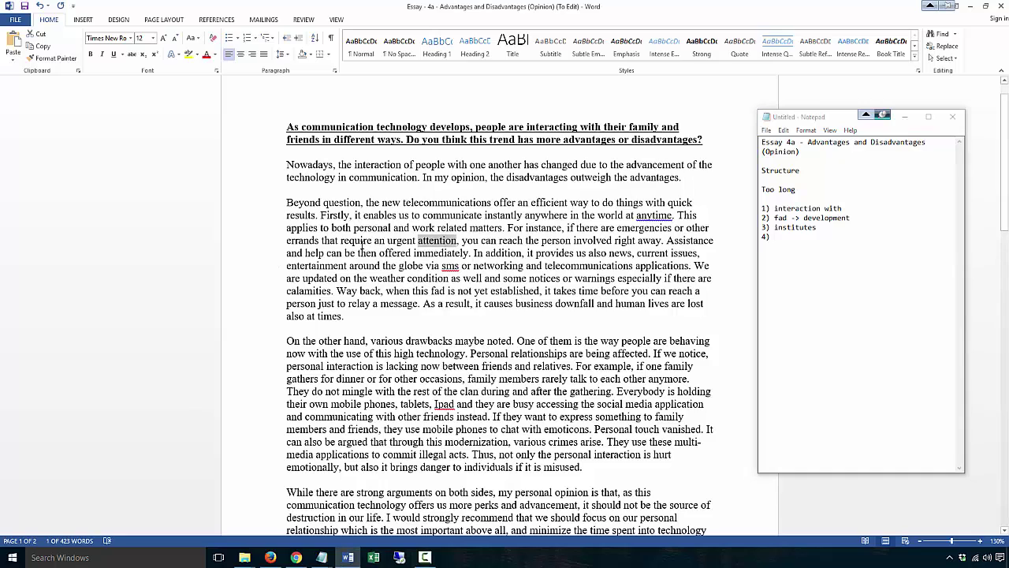
left_click(376, 240)
key("Delete")
left_click(797, 237)
type("attention (uncount")
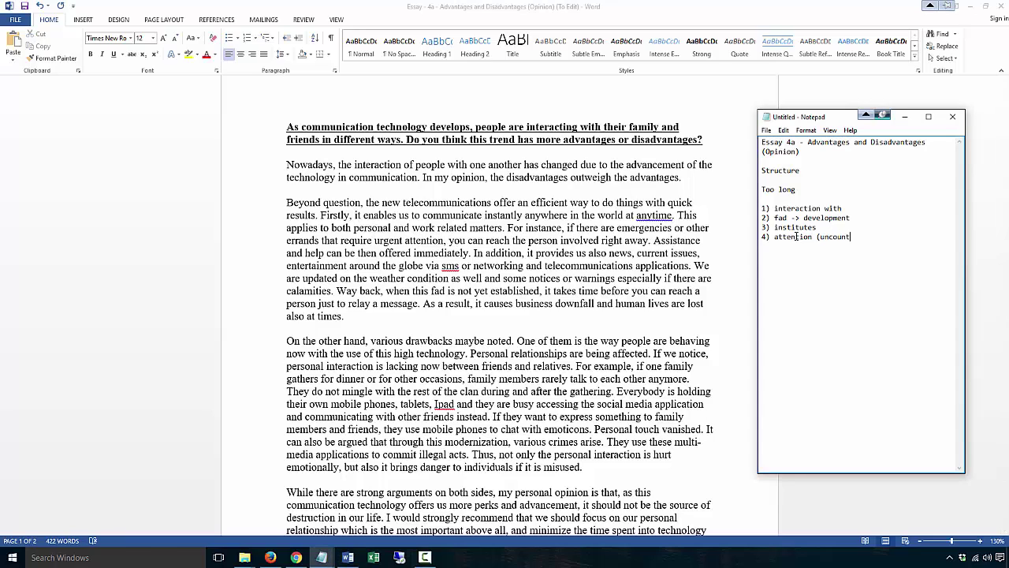
type("able)")
Examine the linking phrases "Firstly" and "In addition" in the first body paragraph and compare them with how the drawbacks paragraph introduces its points
left_click(374, 240)
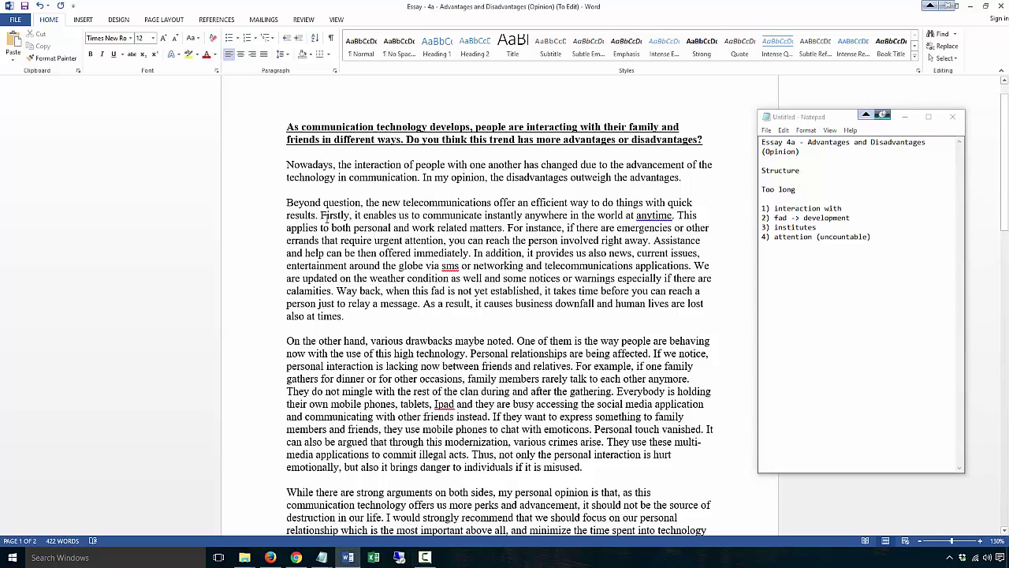
left_click_drag(326, 214, 354, 215)
left_click(474, 253)
left_click_drag(474, 253, 520, 256)
left_click(322, 214)
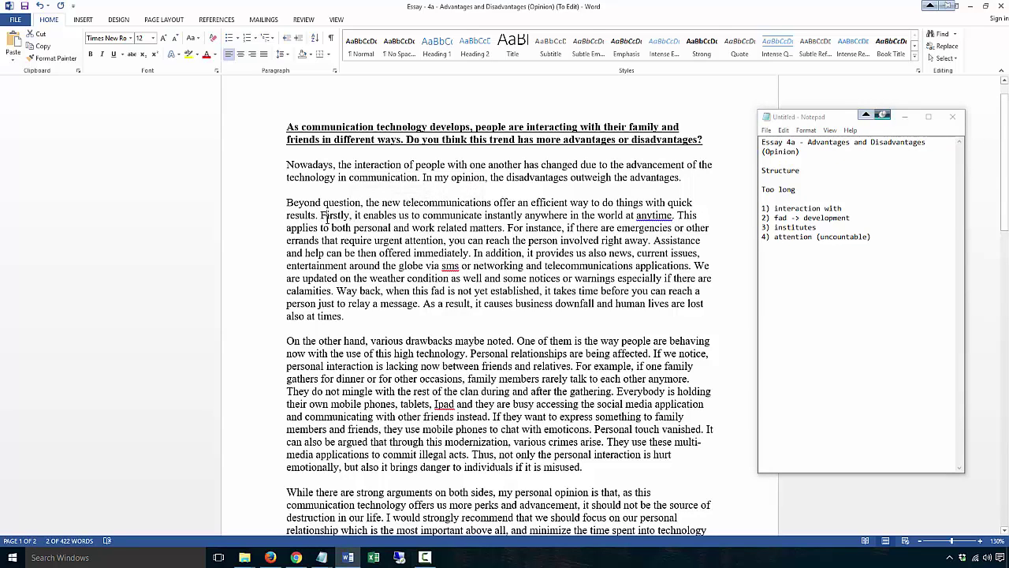
left_click_drag(474, 254, 521, 254)
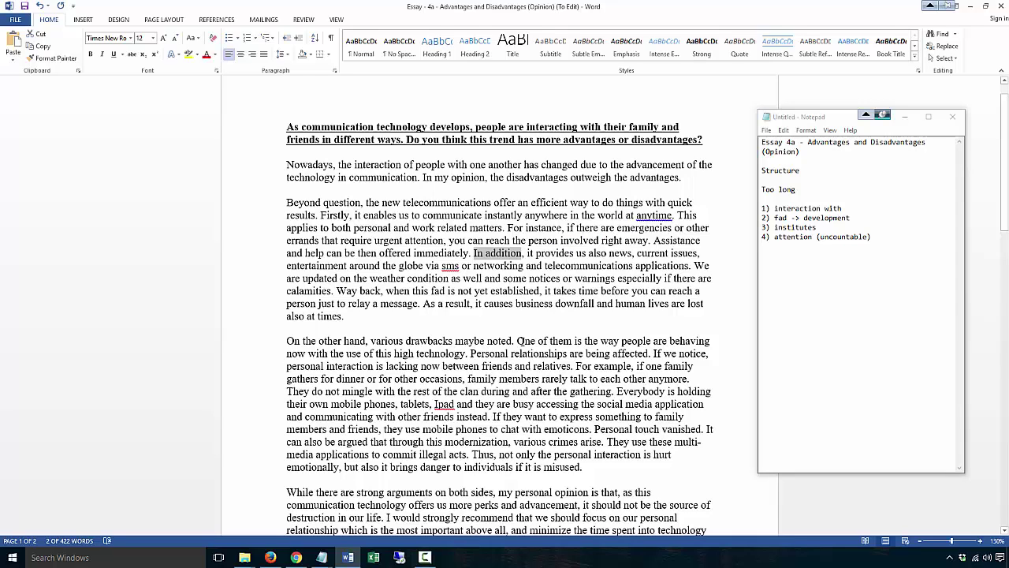
left_click_drag(521, 341, 585, 353)
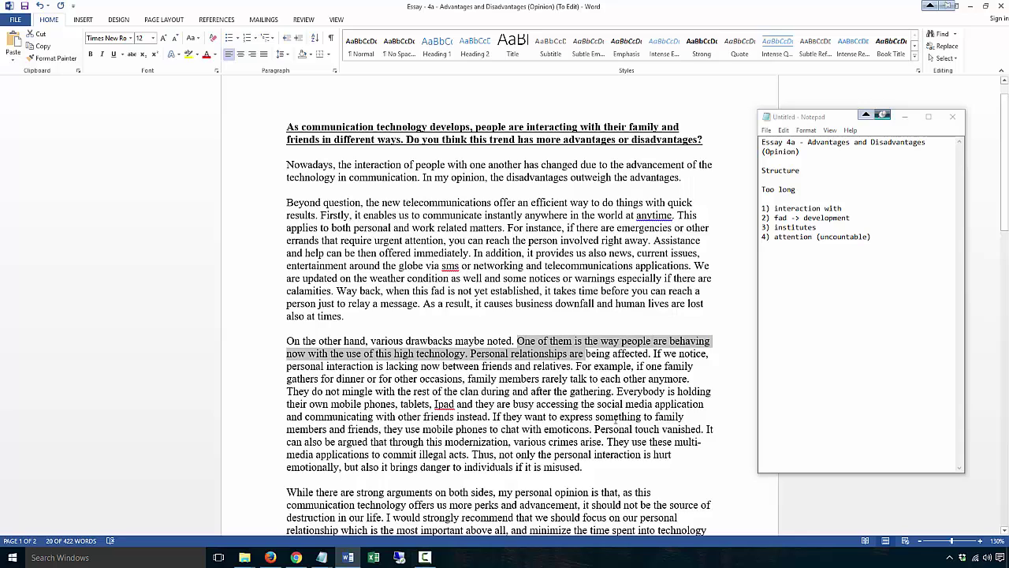
left_click(499, 240)
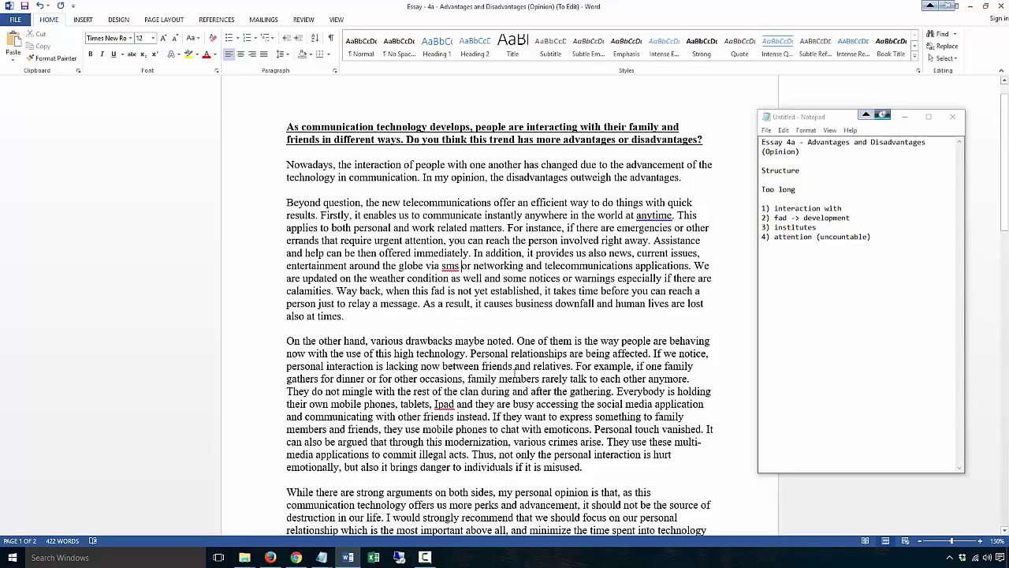
left_click(514, 378)
Add "5) provides us WITH" to the error list in Notepad
left_click(874, 238)
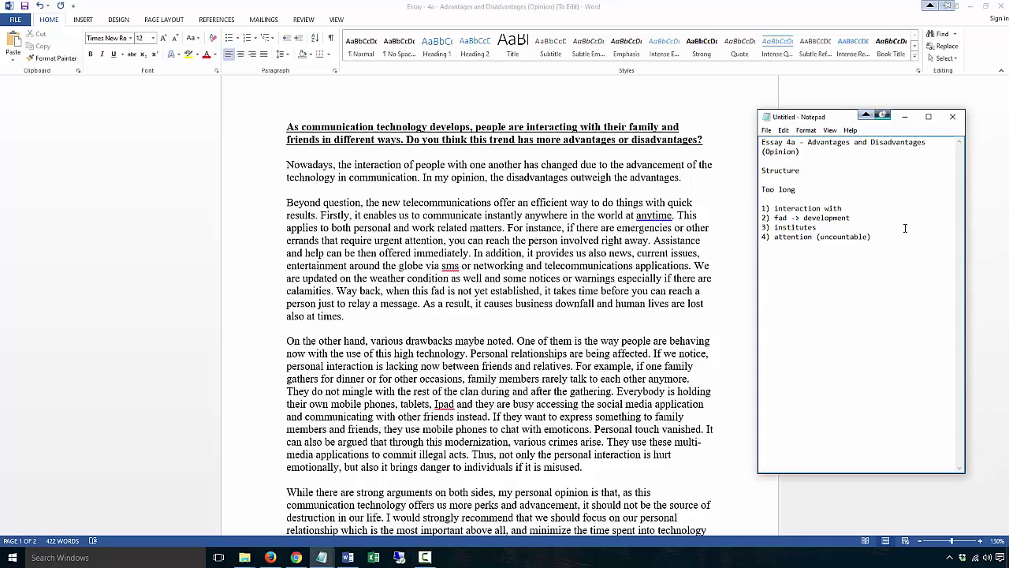
key("Return")
type("5) provides us WITH")
In the essay's "In addition" sentence, insert "with" before "news" and move "also" in front of "provides"
left_click(593, 254)
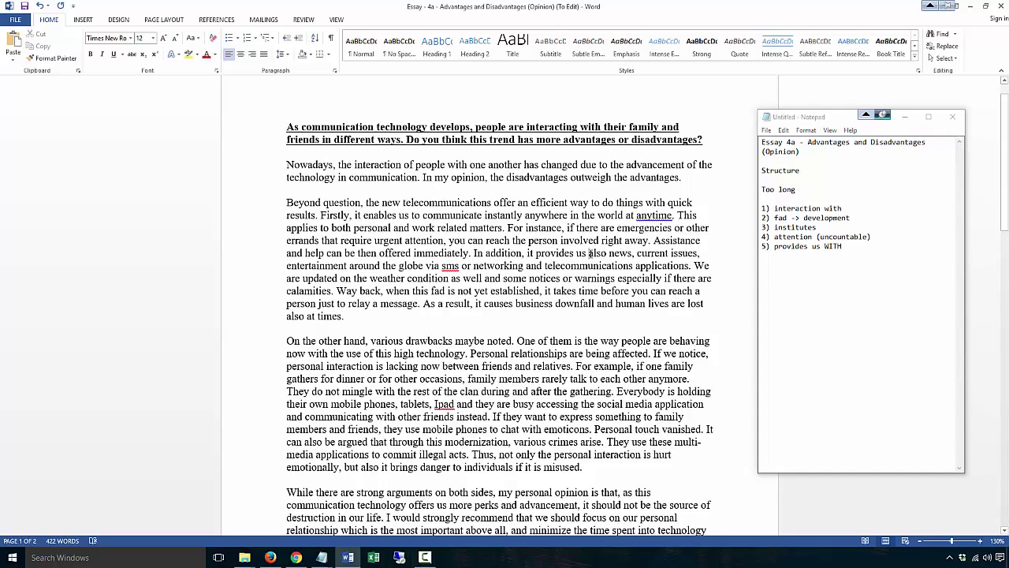
type("with ")
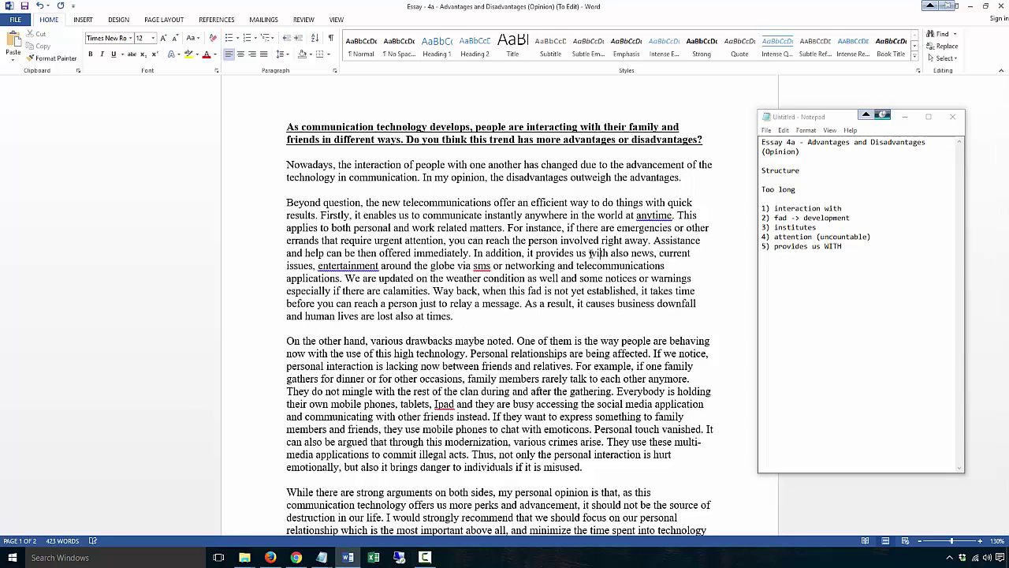
type("also")
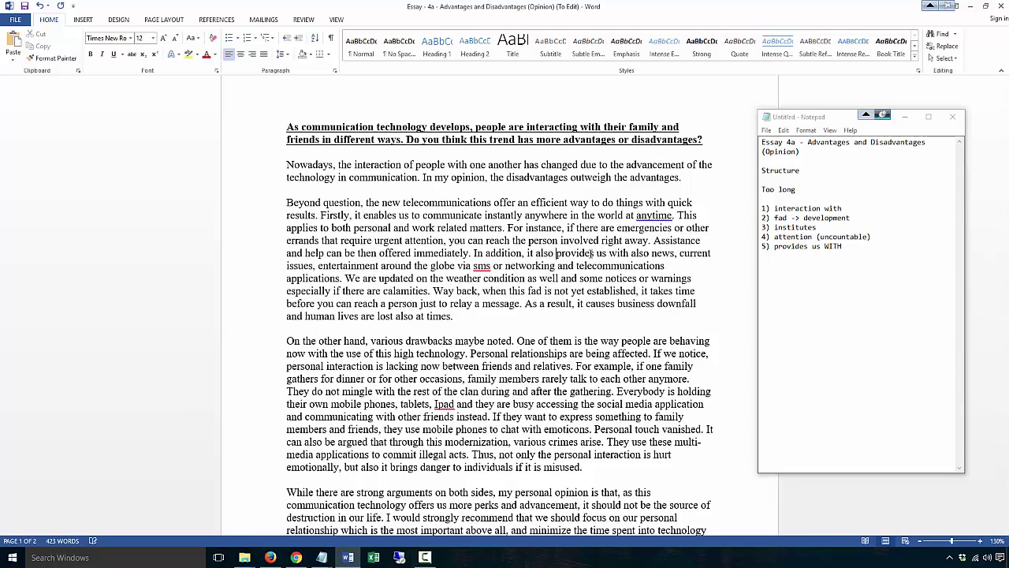
key("Delete")
key("Delete")
key("Delete")
key("Delete")
key("Delete")
key("Home")
key("Down")
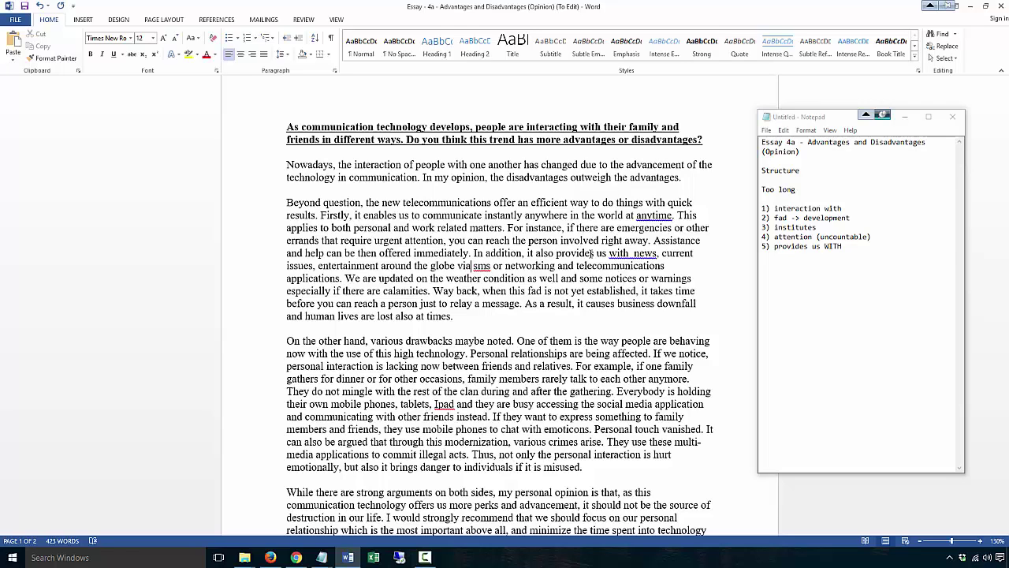
key("ctrl+Left")
key("ctrl+Left")
In the "Way back" sentence, put the verbs after "this fad" and "it" into the past as "was" and "took"
left_click(526, 291)
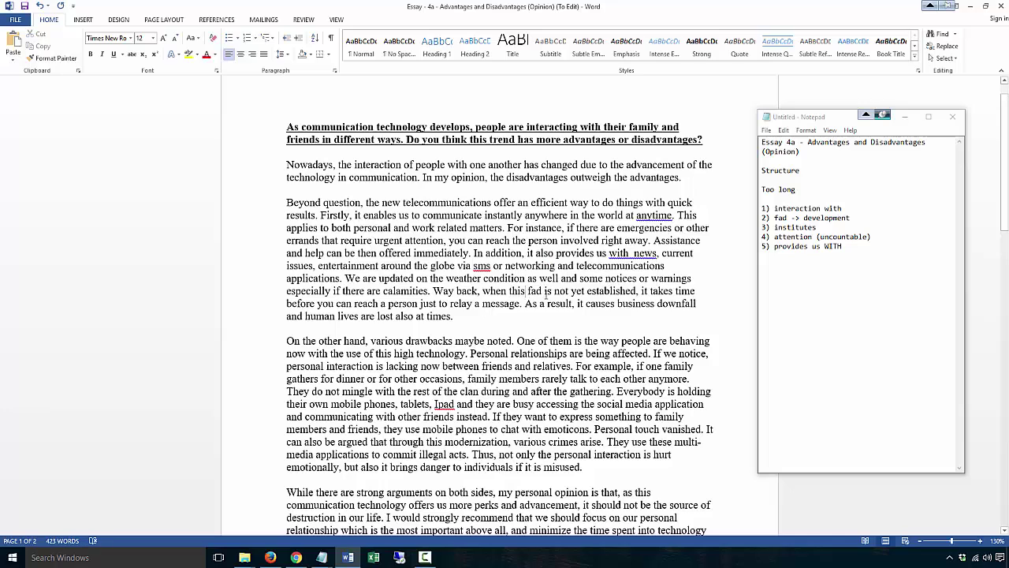
left_click_drag(547, 291, 543, 292)
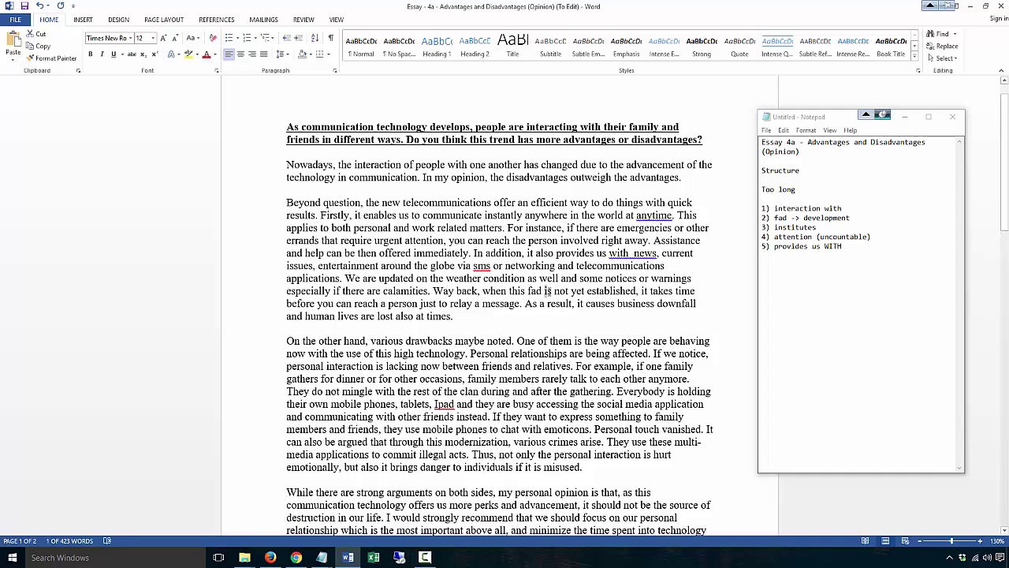
type("was")
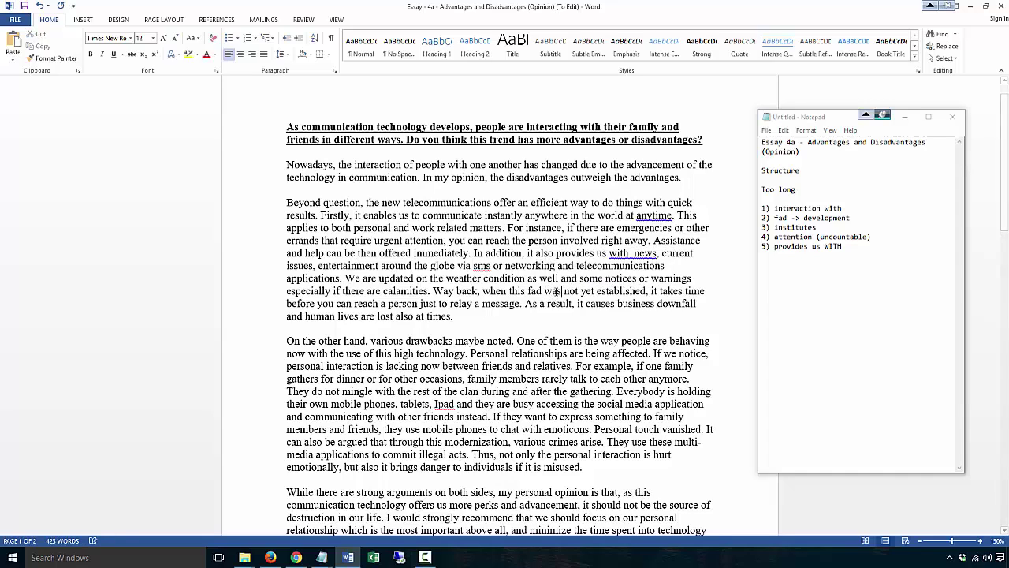
double_click(672, 291)
type("took")
Change "can" to "could" before "reach a person" and "causes" to "caused" before "business downfall"
key("Down")
key("Right")
key("Right")
key("Right")
key("Right")
key("Right")
key("Right")
key("Right")
key("Right")
type("ould")
key("Delete")
key("Delete")
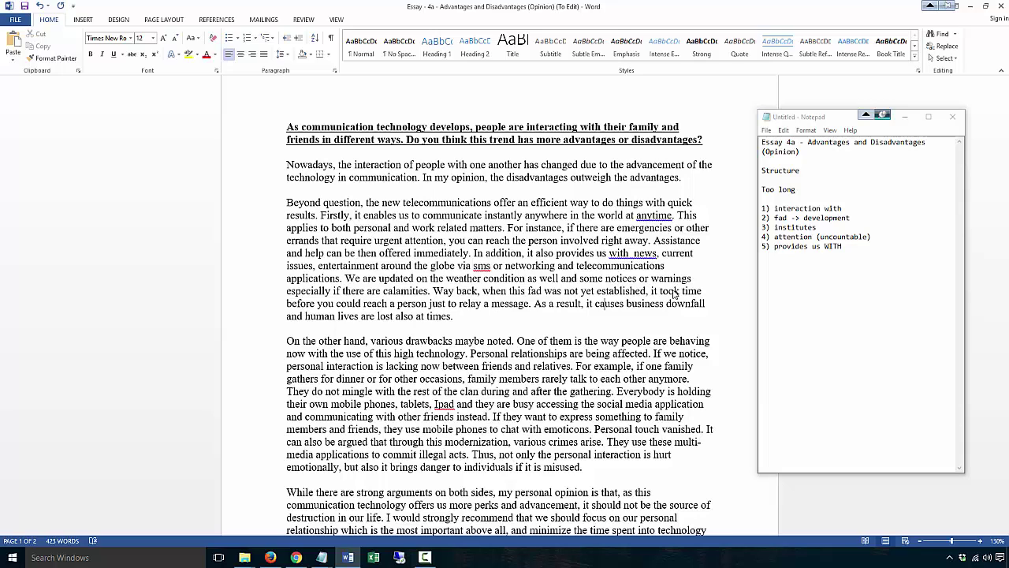
type("d")
key("Delete")
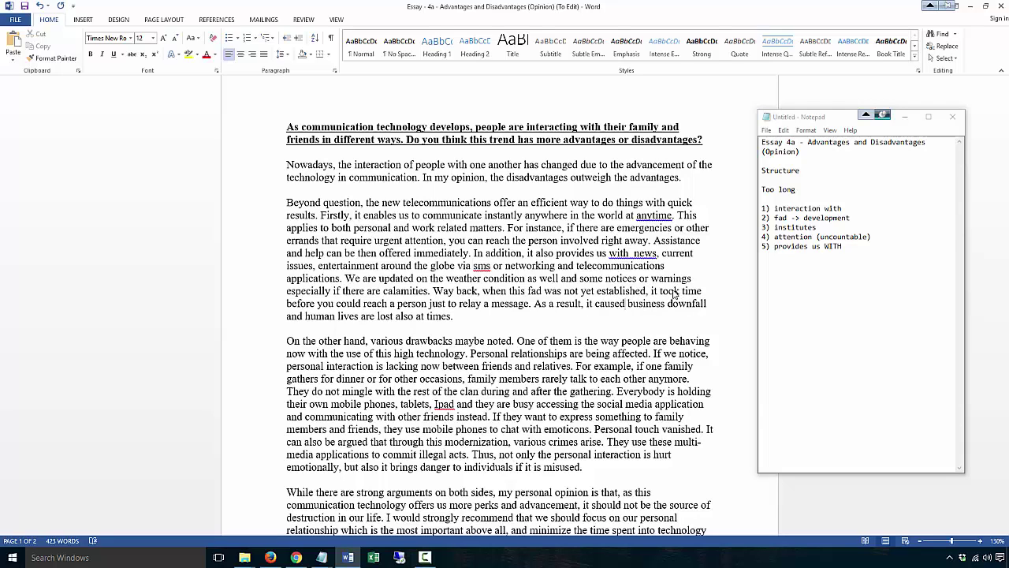
Set the verb after "human lives" in the first body paragraph's last line to "were"
key("Home")
key("Down")
key("ctrl+Right")
key("ctrl+Right")
key("ctrl+Right")
key("ctrl+Right")
key("Delete")
key("Delete")
key("Delete")
type("were")
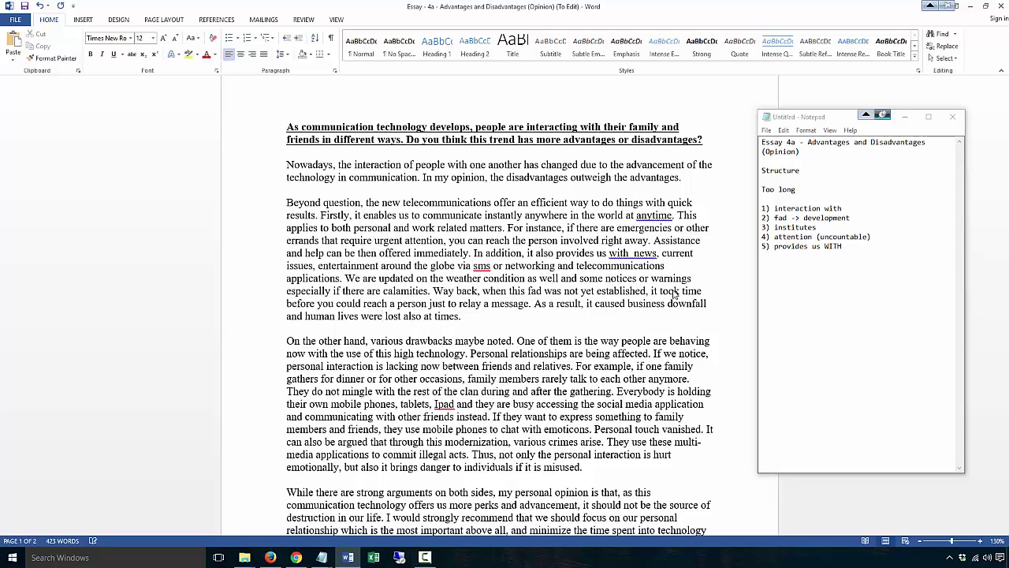
Add "6) past simple tense" to the Notepad list and start item 7
left_click(870, 248)
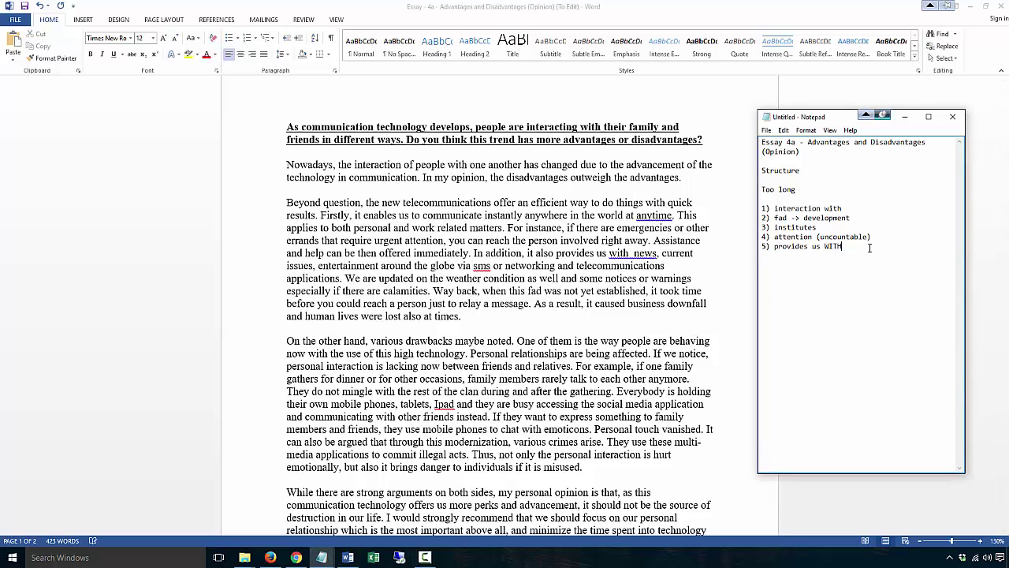
key("Return")
type("6) past simple tense")
Reword the clause following "Way back, when" in the essay as "such technology was not available yet"
double_click(533, 292)
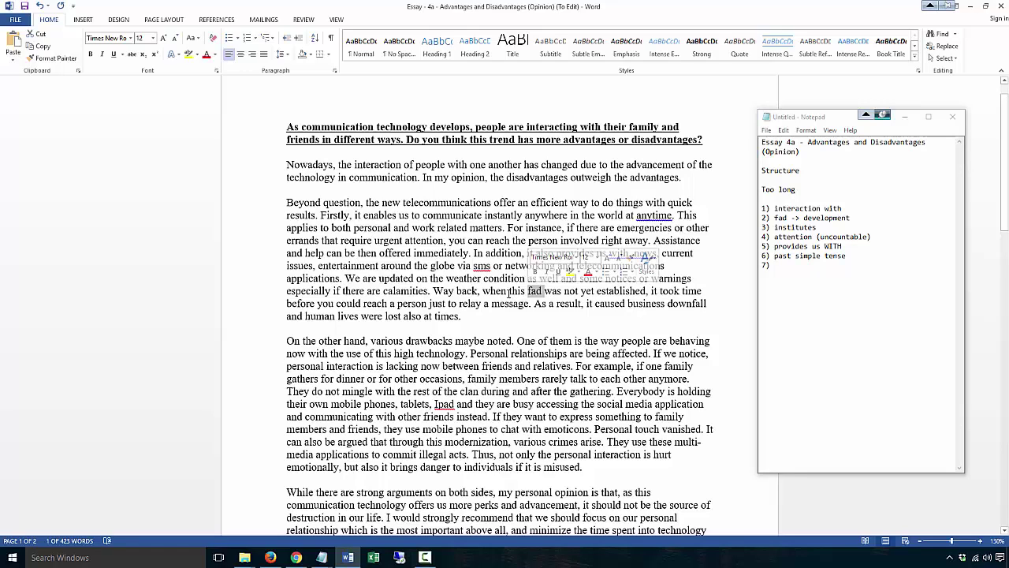
double_click(516, 291)
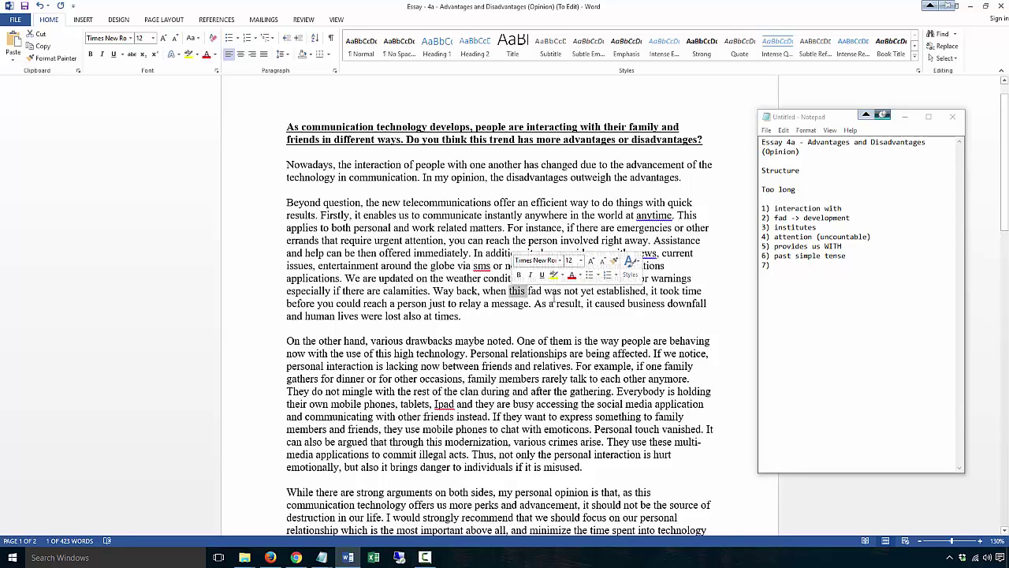
type("such technology ")
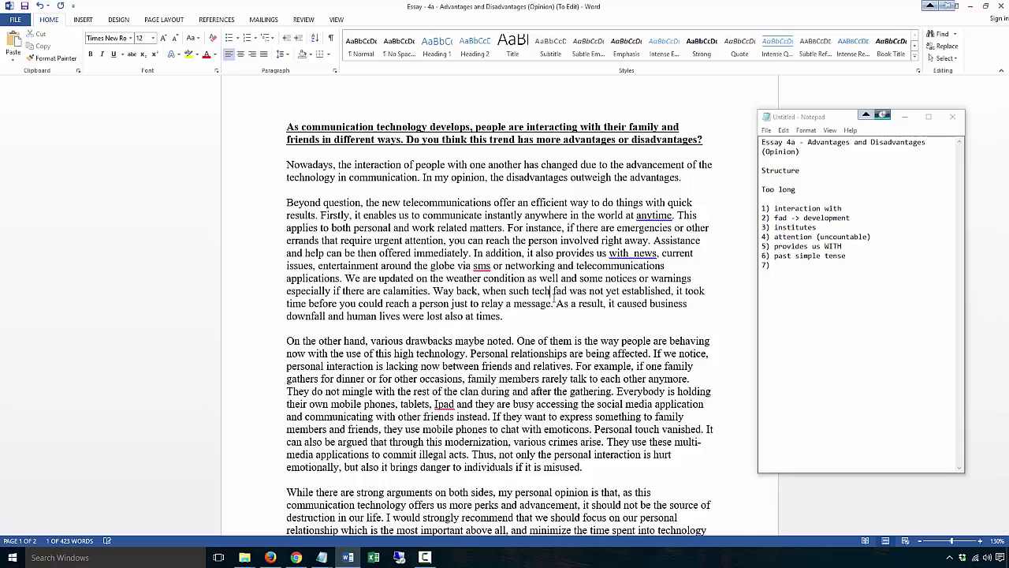
type("was not available")
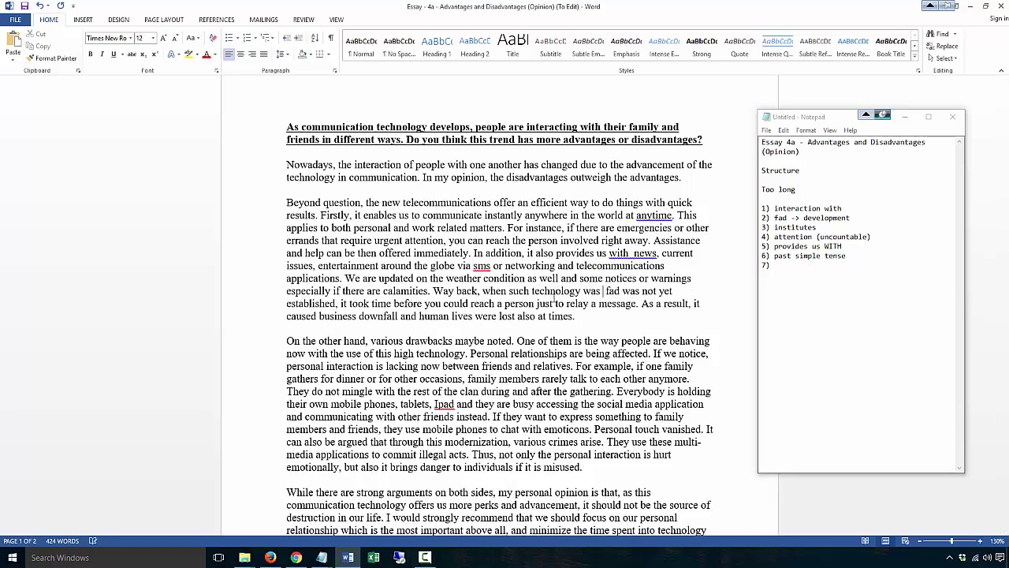
key("ctrl+Delete")
key("ctrl+Delete")
key("ctrl+Delete")
key("Delete")
key("Delete")
key("Delete")
key("Delete")
key("Delete")
key("Delete")
key("Delete")
key("Delete")
key("Delete")
key("Delete")
key("Delete")
key("Delete")
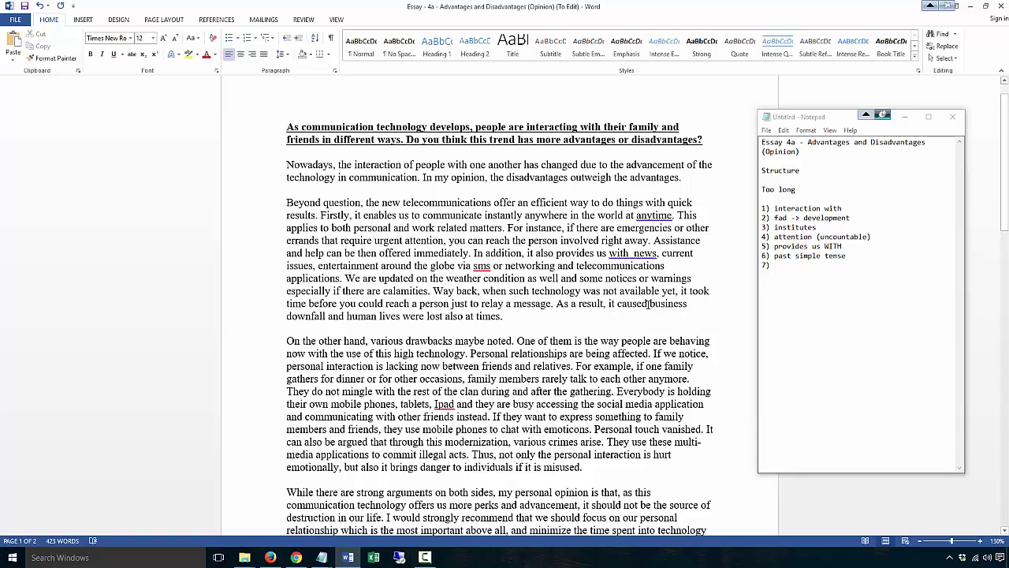
Check "business downfall", and replace "high" before "technology" in the drawbacks paragraph with "modern/advanced"
left_click_drag(648, 304, 328, 316)
scroll(561, 252, "down", 2)
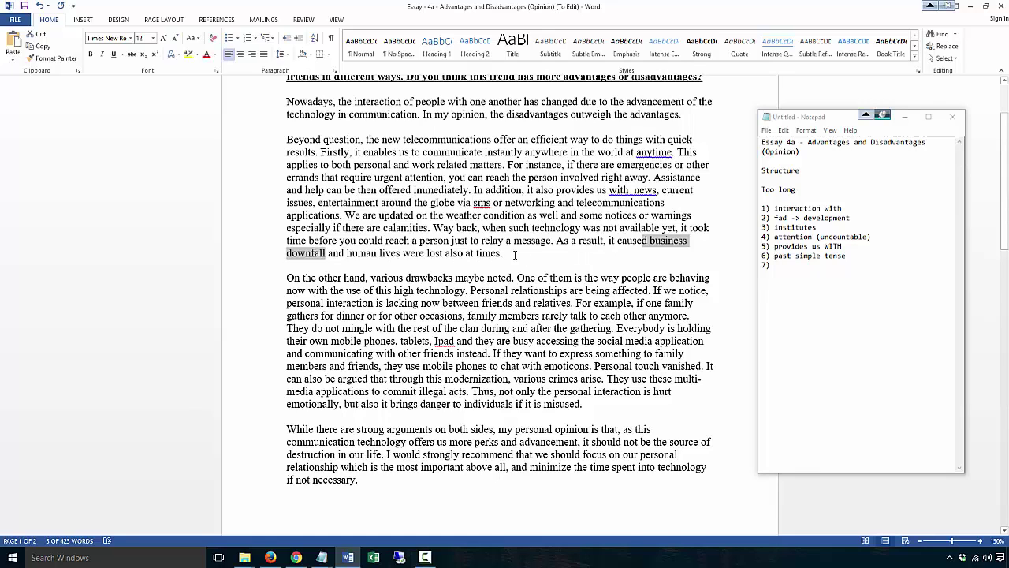
left_click(645, 240)
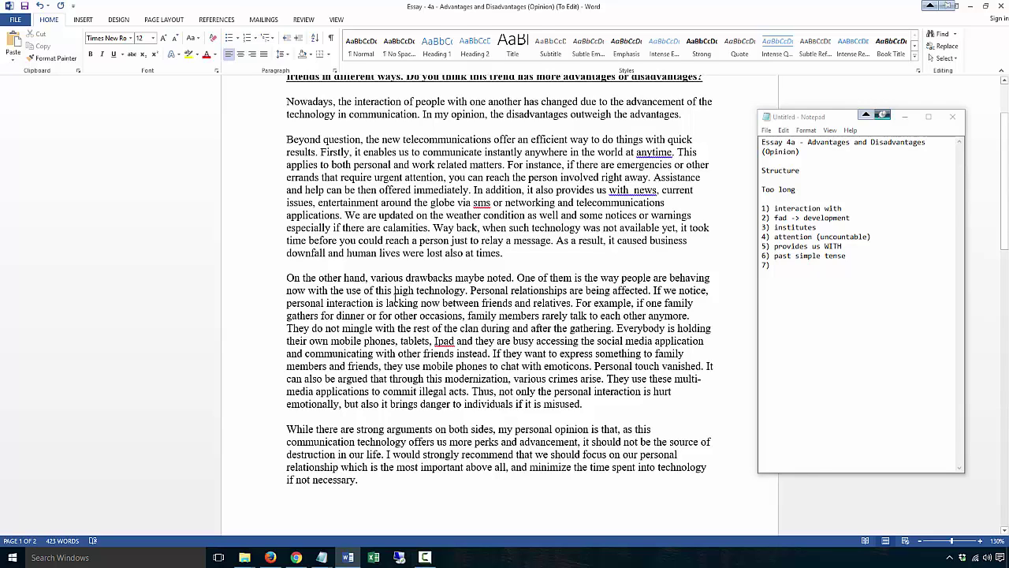
double_click(404, 292)
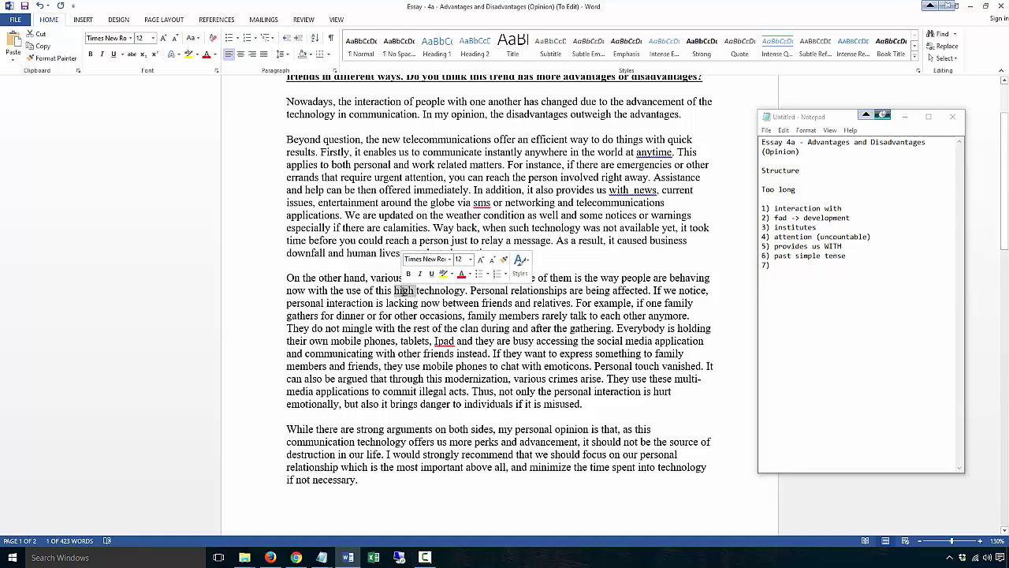
type("modern/advance")
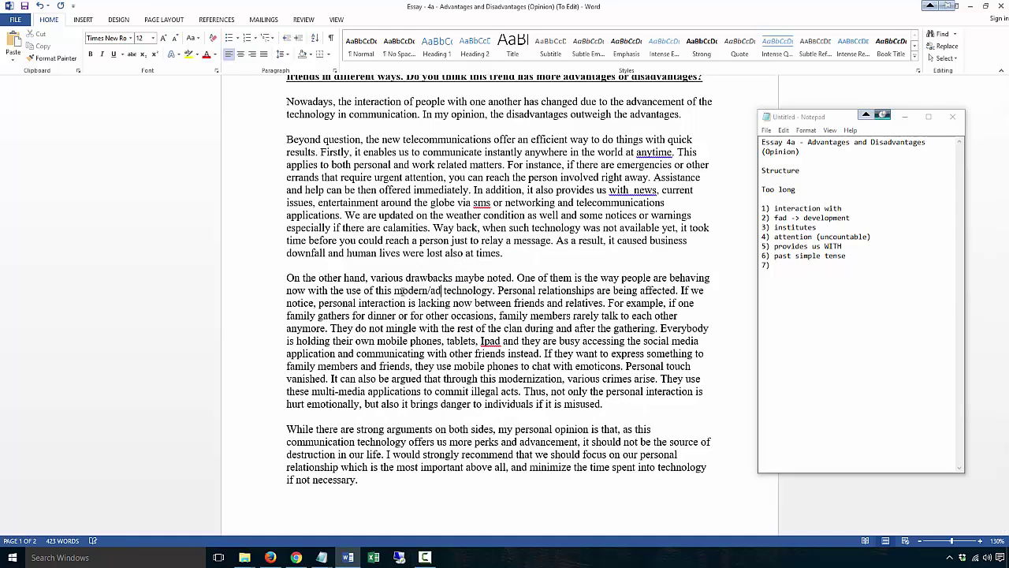
type("d")
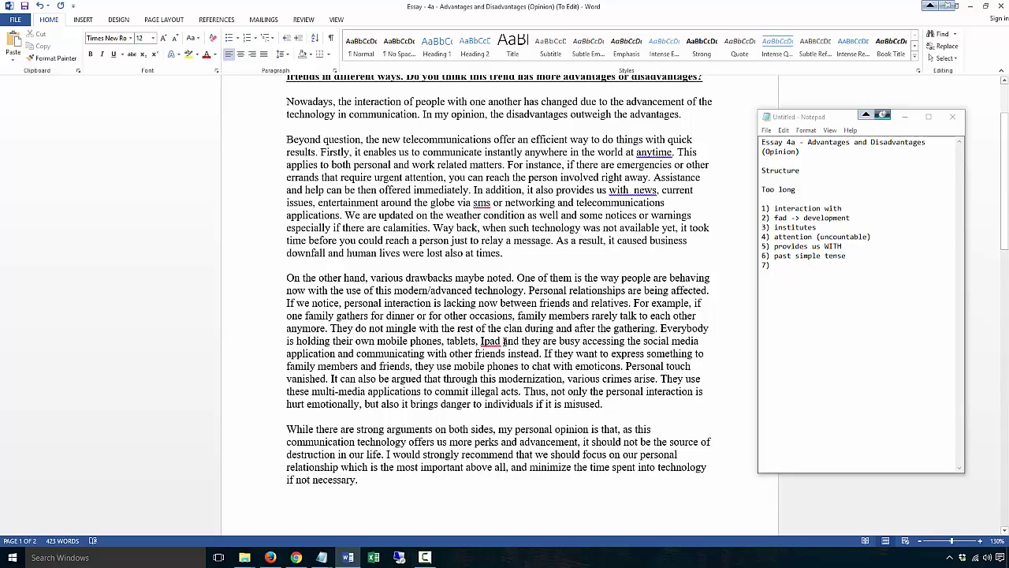
Make "application" plural after "social media" in the drawbacks paragraph and complete Notepad item 7 as "applications"
left_click_drag(300, 280, 622, 368)
left_click(540, 353)
left_click(338, 353)
type("s")
left_click(816, 263)
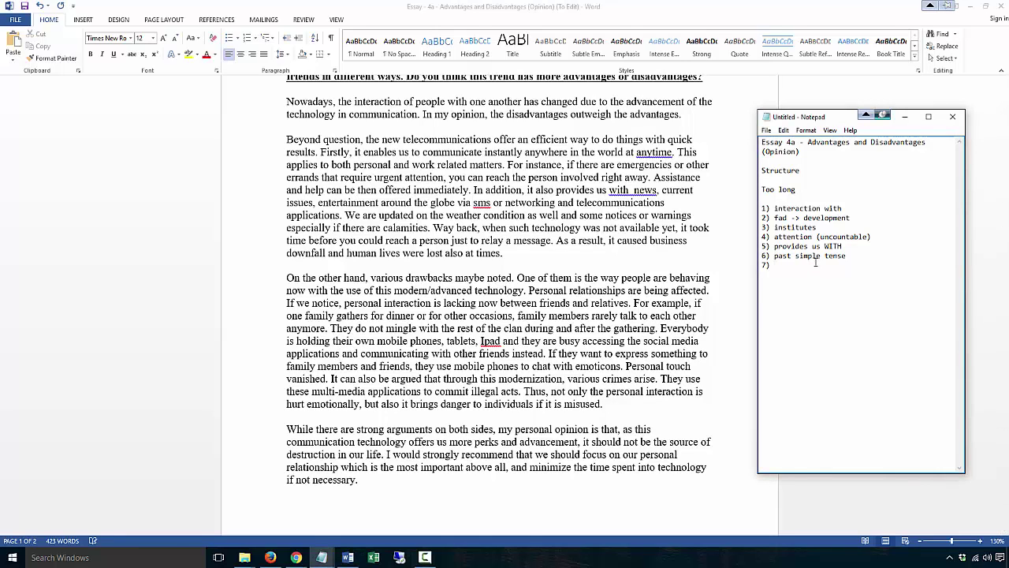
type("applications")
In the drawbacks paragraph, change "vanished" to "is vanishing" and "arise" after "various crimes" to "have arisen"
left_click(315, 381)
double_click(316, 381)
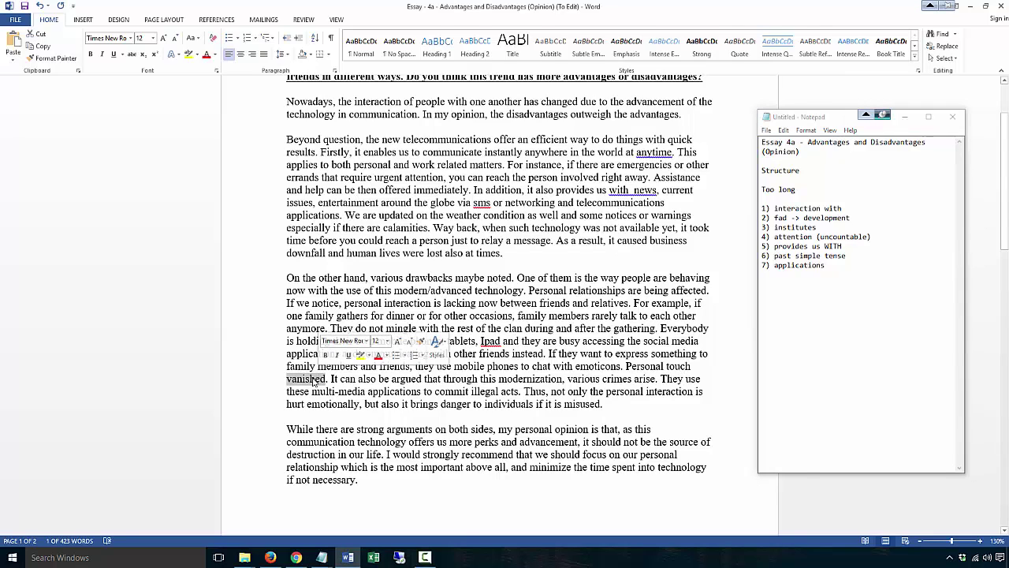
type("is vanishing")
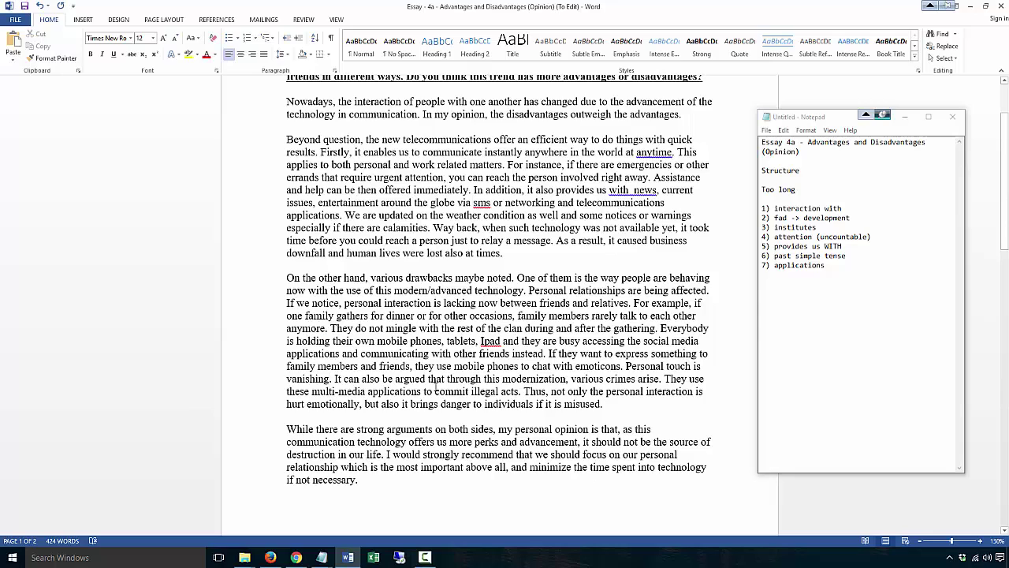
left_click(638, 379)
type("have arise")
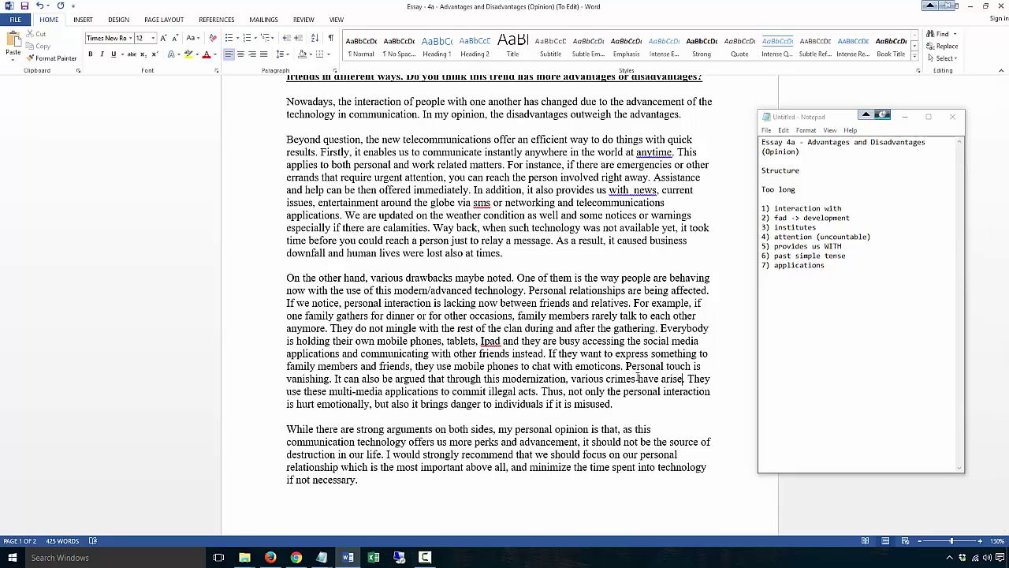
type("n")
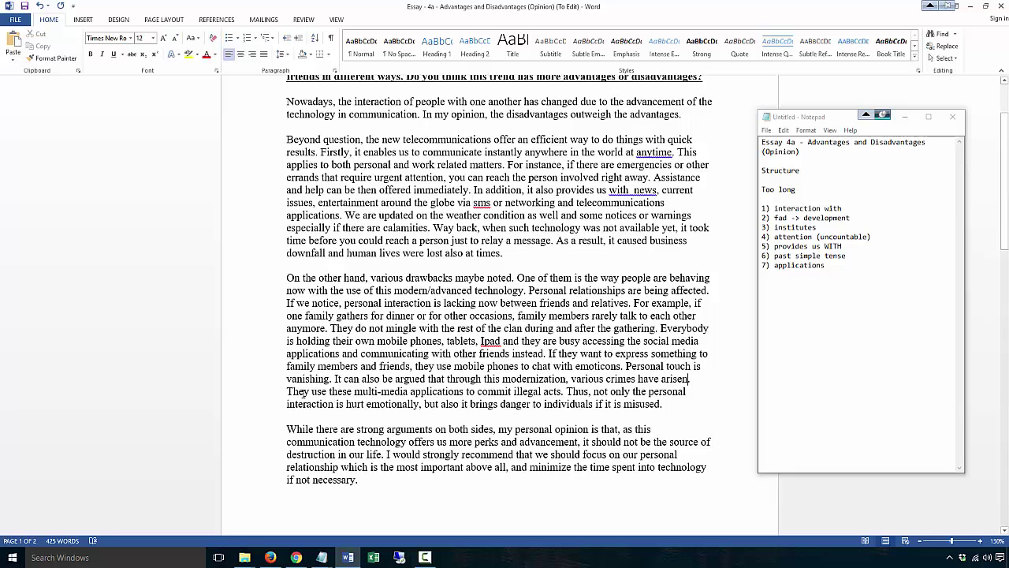
Replace "They use" before "these multi-media applications" with "People are using"
double_click(298, 392)
type("People are us")
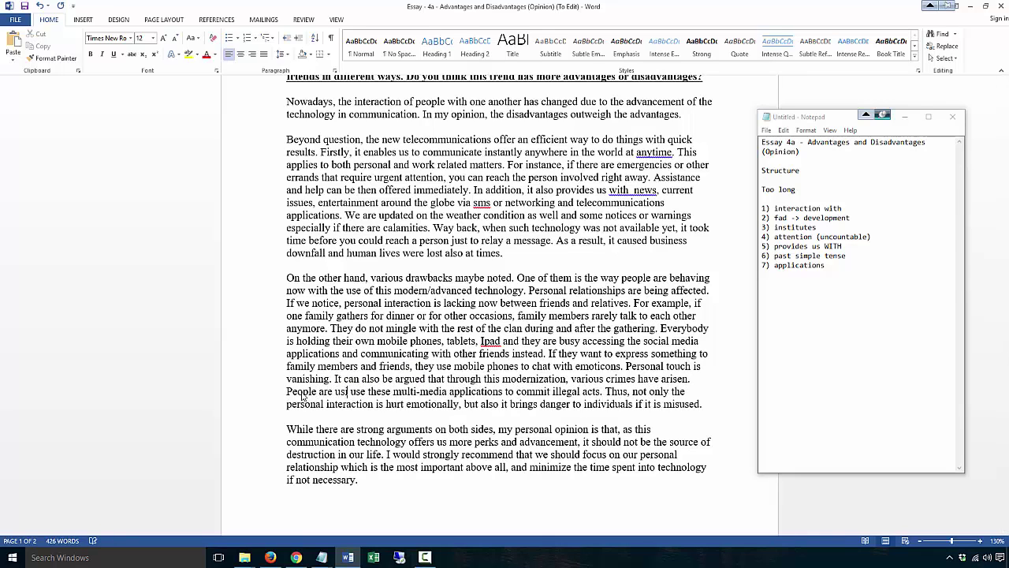
key("Right")
key("Right")
type("ing")
key("Delete")
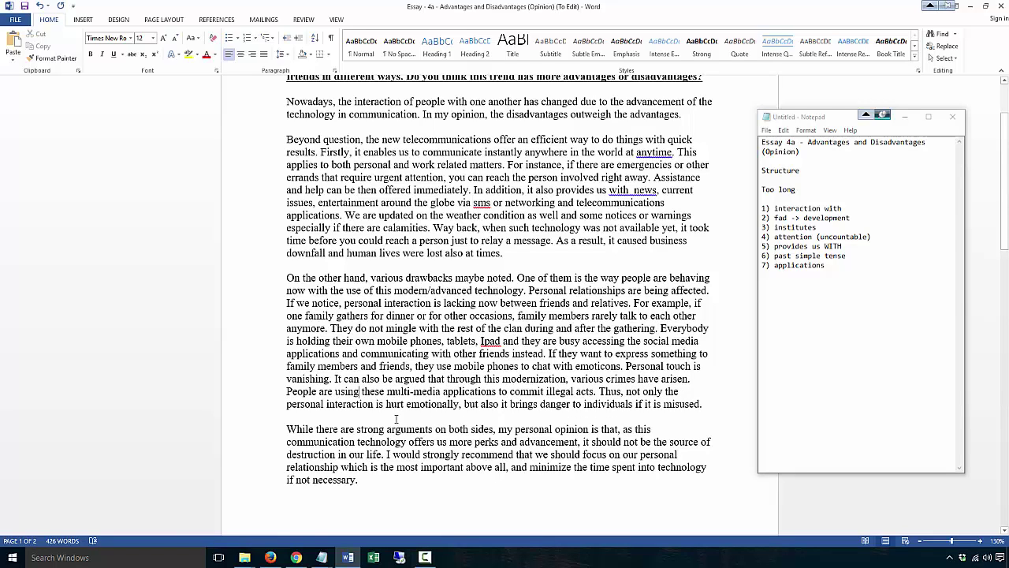
Examine the last sentence of the drawbacks paragraph, focusing on its "not only" construction
left_click(664, 392)
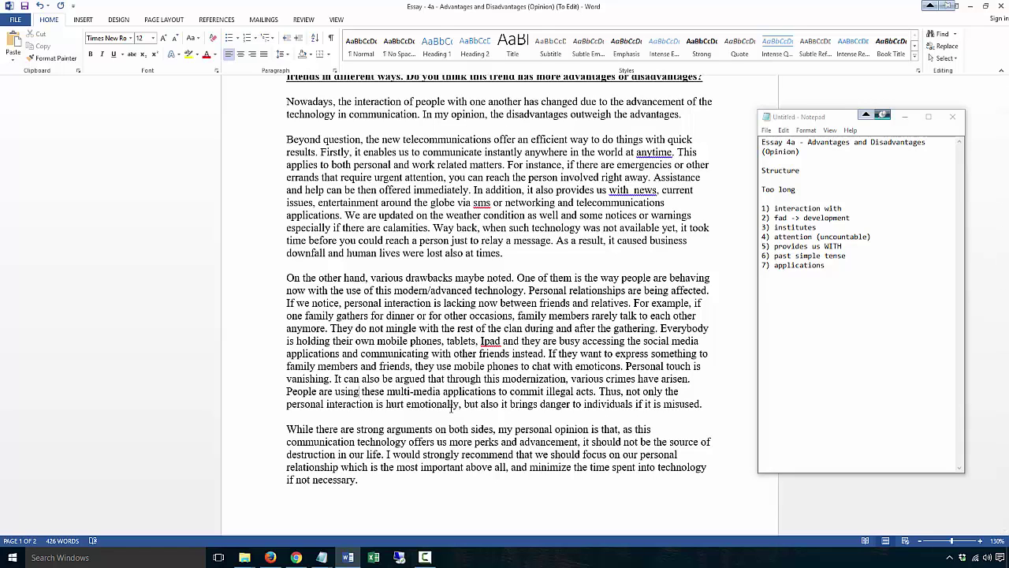
left_click_drag(599, 391, 721, 406)
left_click(637, 404)
left_click_drag(628, 393, 653, 395)
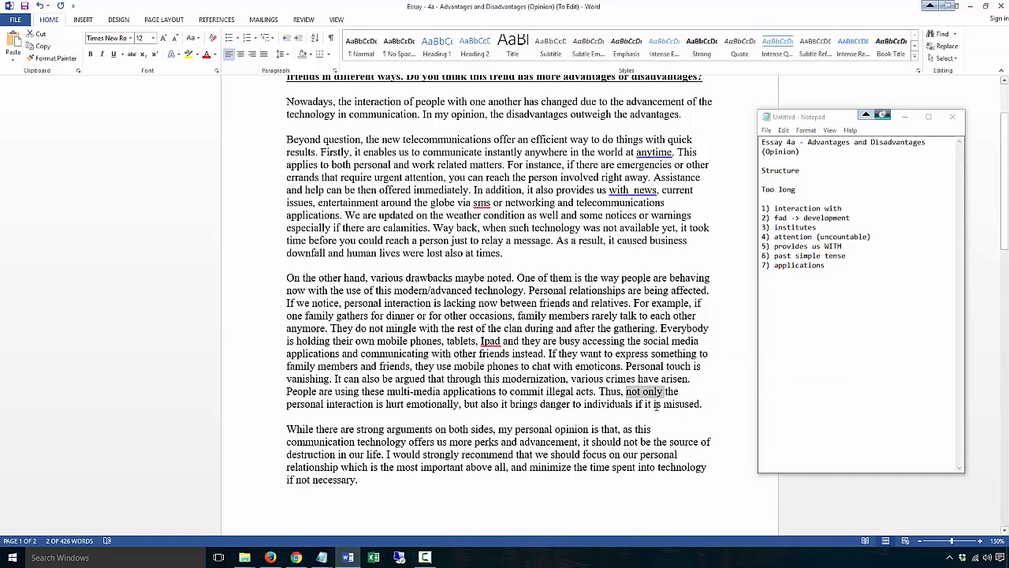
left_click(656, 404)
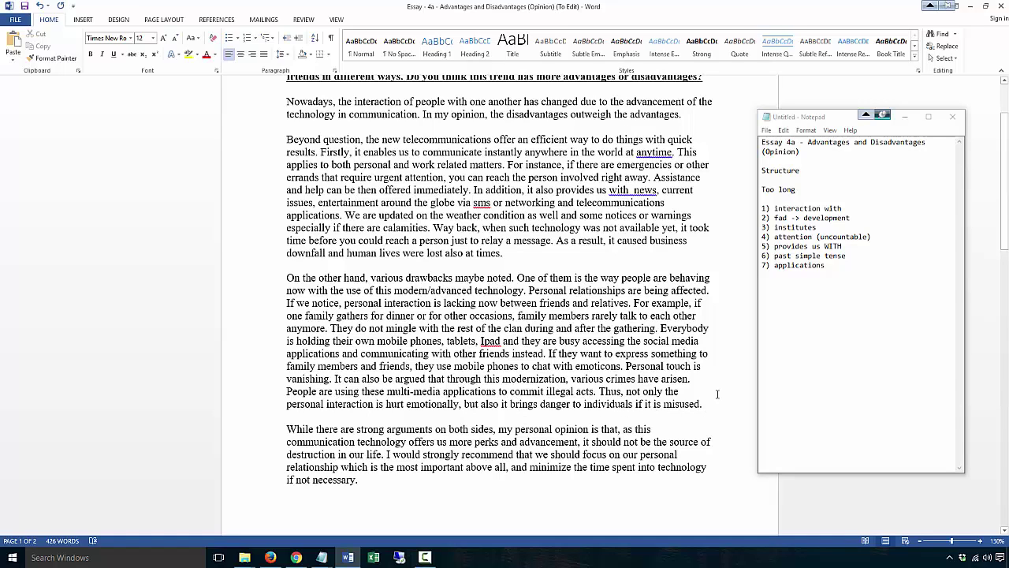
Compare the conclusion's first sentence with the "In my opinion" sentence of the introduction for a consistent position
scroll(722, 391, "down", 1)
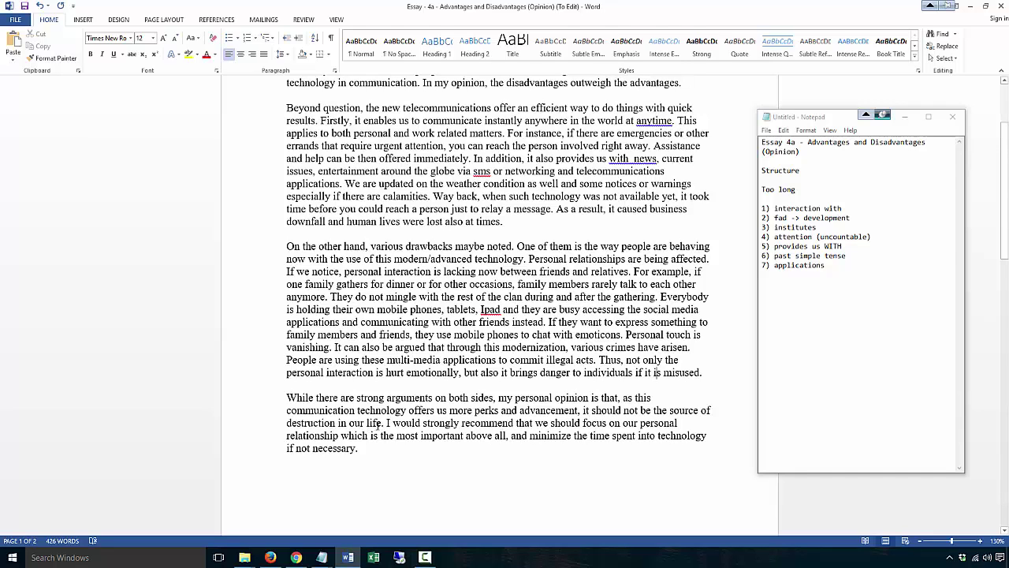
left_click_drag(384, 423, 285, 399)
scroll(564, 353, "up", 3)
left_click(424, 177)
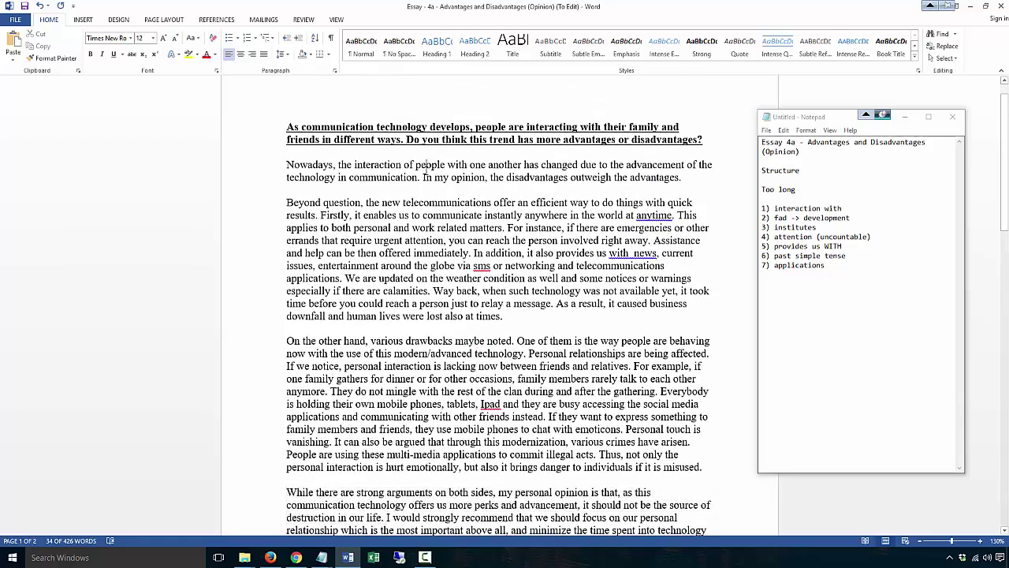
left_click_drag(424, 177, 681, 179)
scroll(369, 359, "down", 5)
left_click(381, 371)
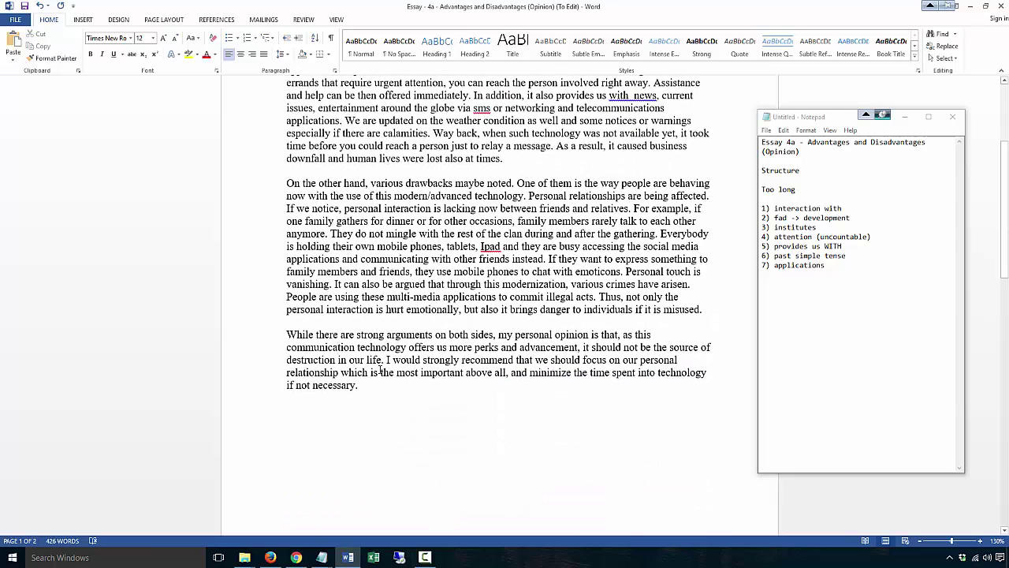
scroll(382, 365, "up", 2)
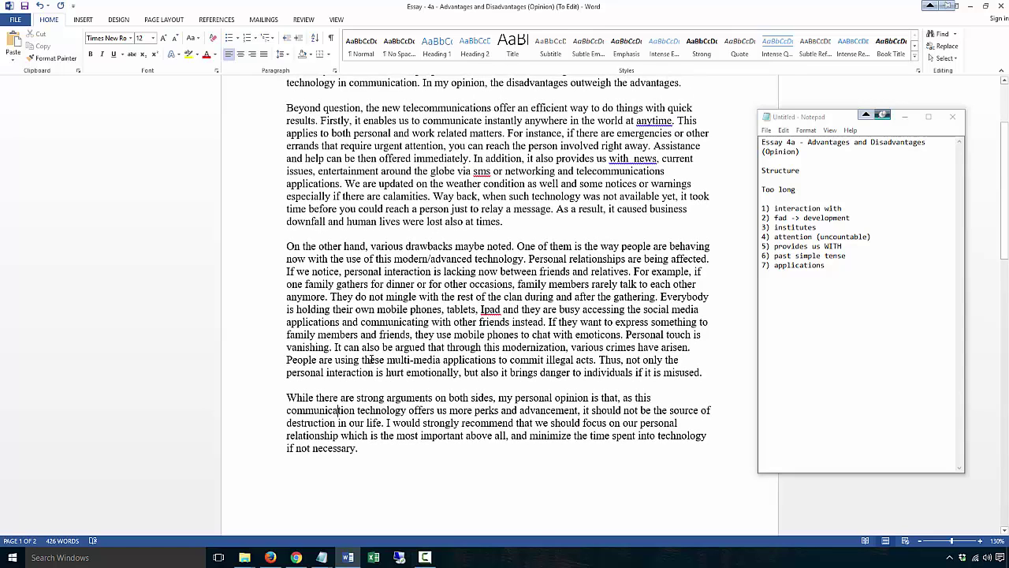
left_click(327, 405)
left_click(373, 418, "ctrl")
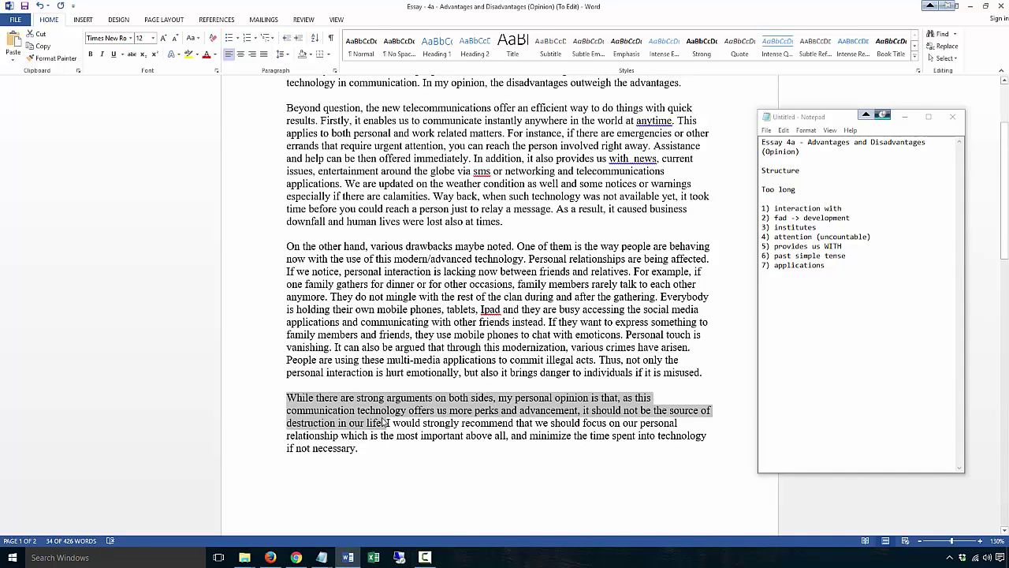
scroll(473, 276, "up", 3)
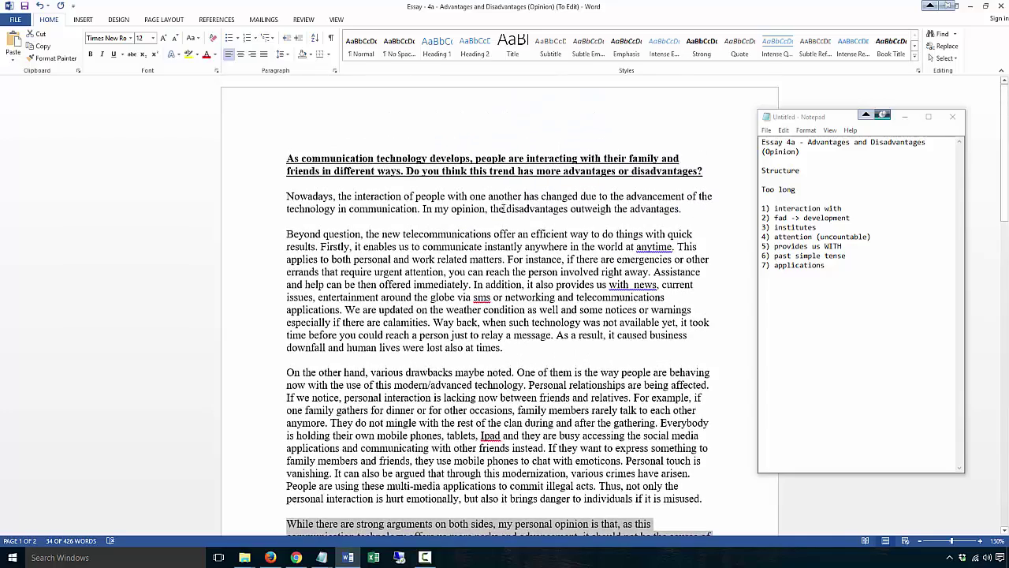
scroll(523, 232, "down", 3)
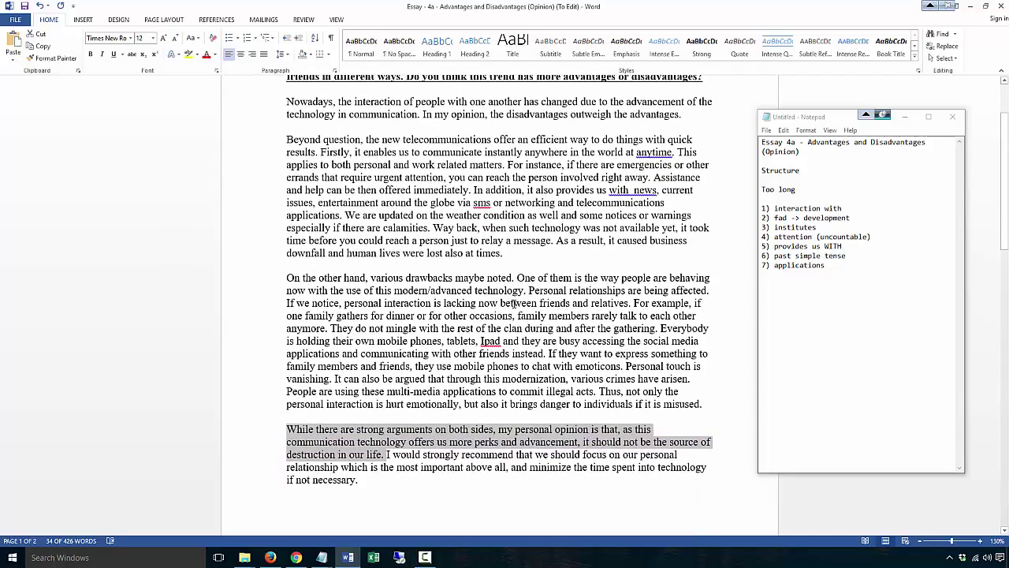
scroll(505, 241, "up", 3)
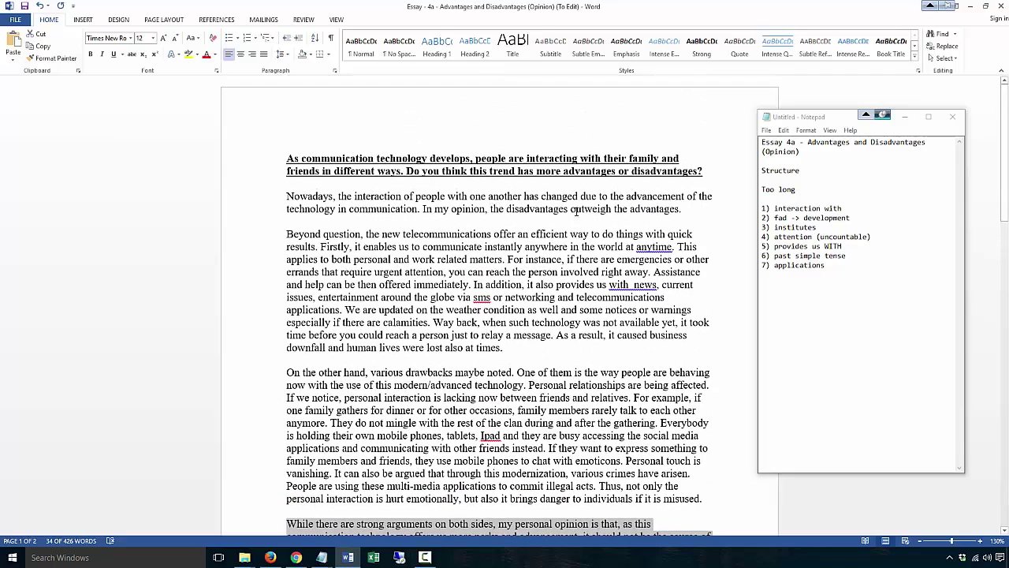
scroll(447, 296, "down", 3)
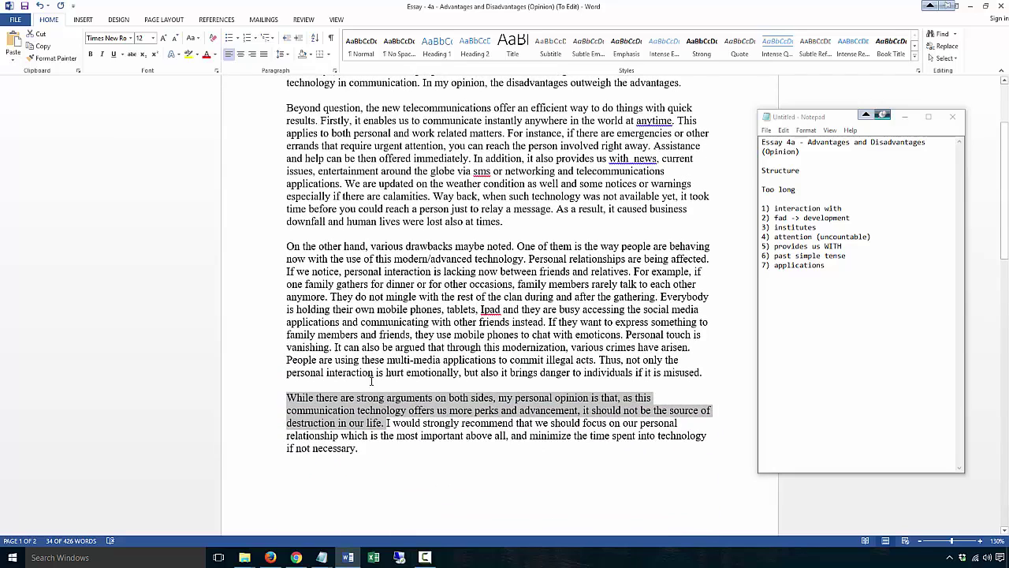
left_click(386, 424)
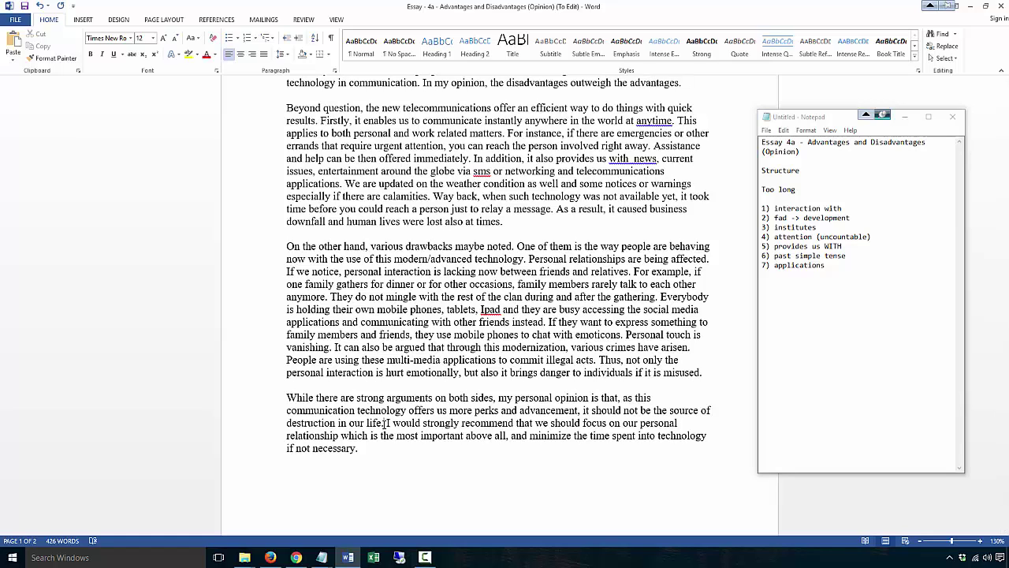
Recheck the opinion in the conclusion's opening sentence against the introduction's opinion and the body paragraphs
scroll(385, 423, "down", 1)
left_click(288, 366, "shift")
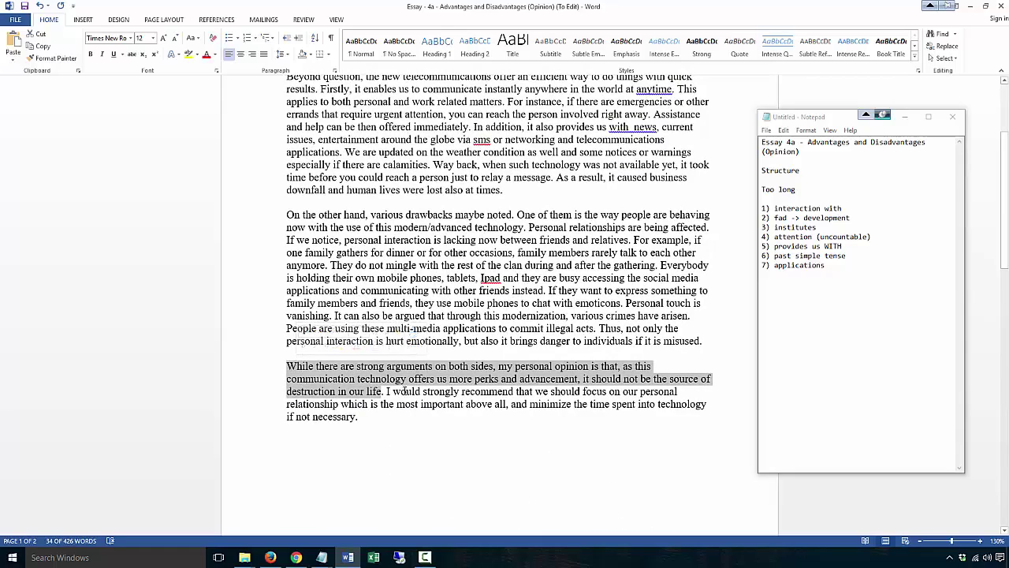
scroll(362, 295, "up", 5)
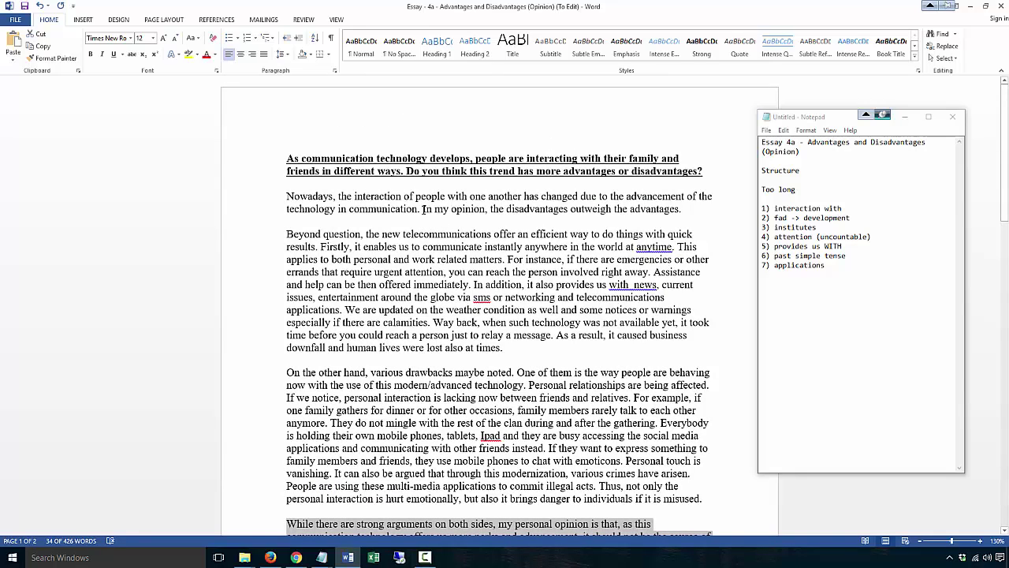
left_click_drag(420, 209, 682, 210)
scroll(392, 368, "down", 5)
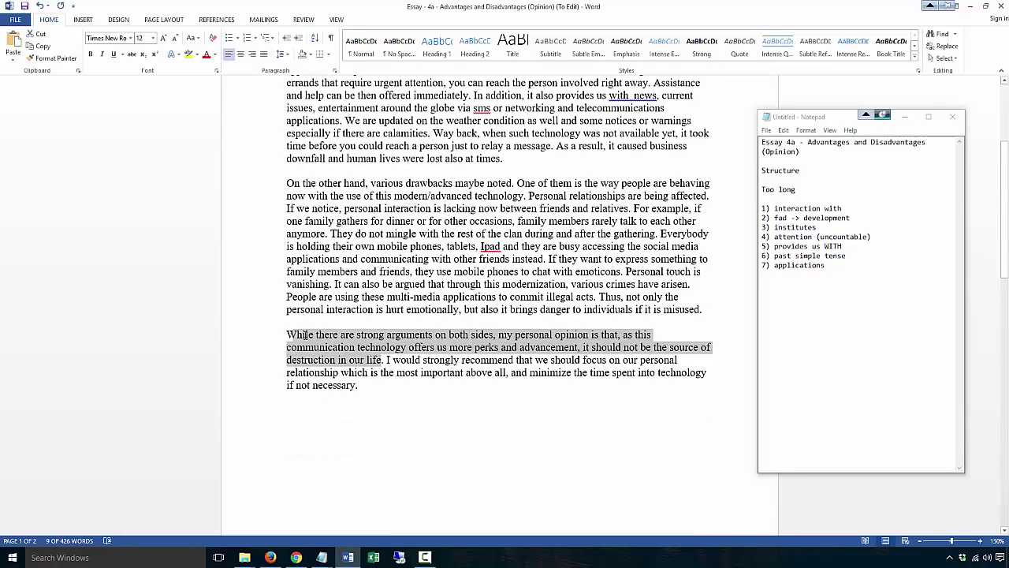
left_click_drag(383, 361, 312, 336)
scroll(405, 336, "up", 1)
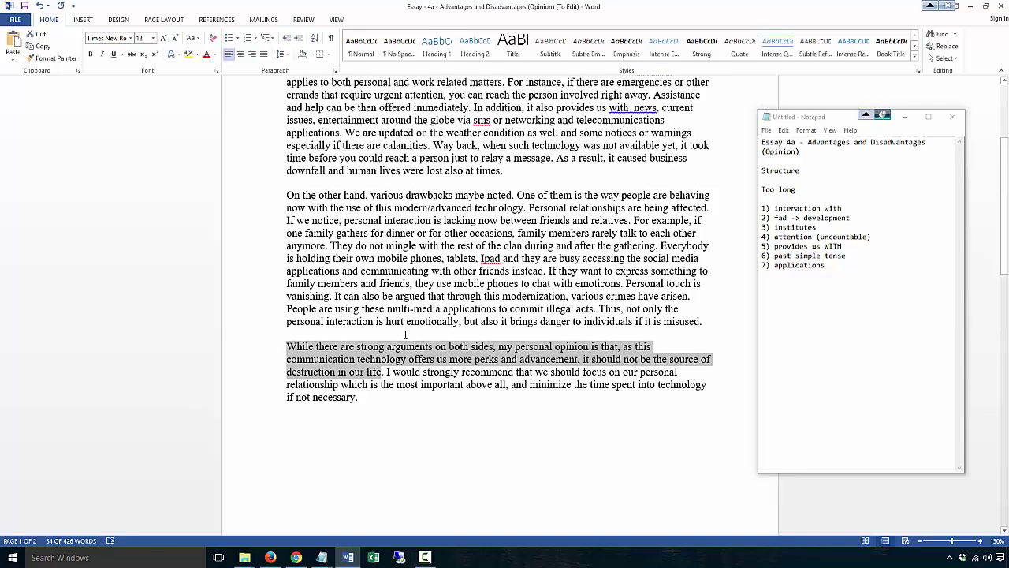
scroll(405, 335, "up", 3)
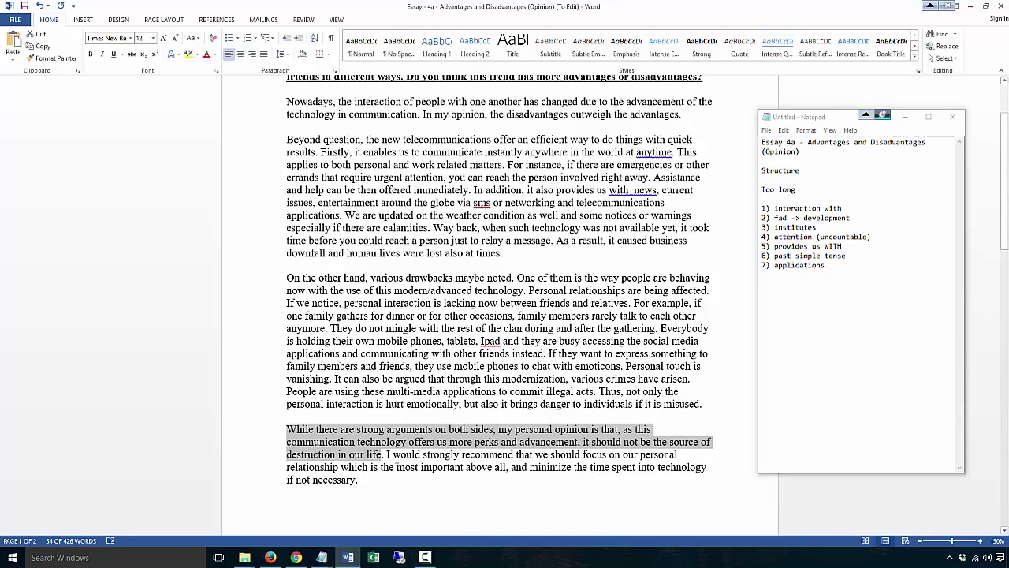
scroll(398, 461, "down", 1)
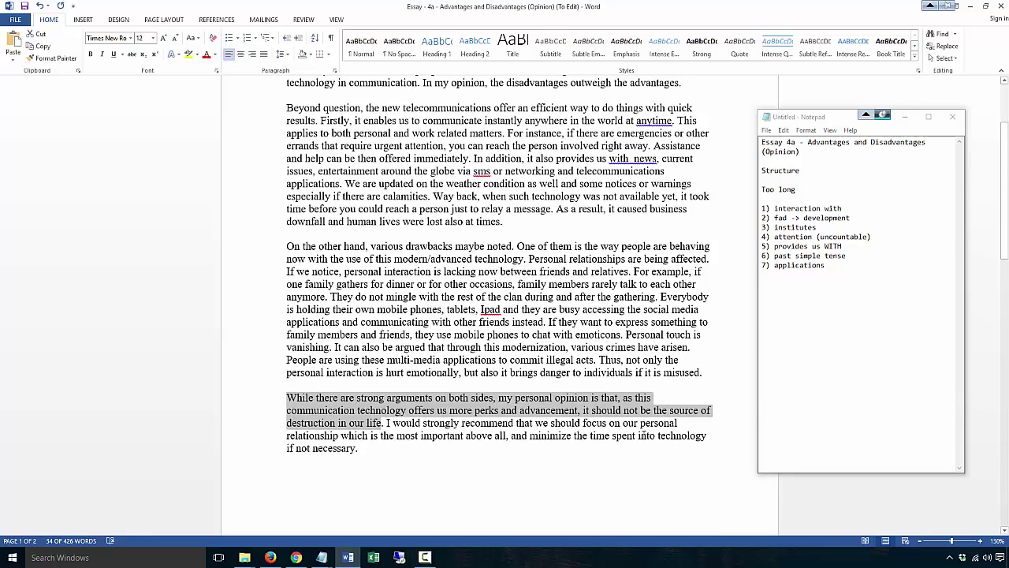
Replace "into" after "time spent" in the conclusion with "on", and add "8) spend on" to the Notepad list
double_click(643, 435)
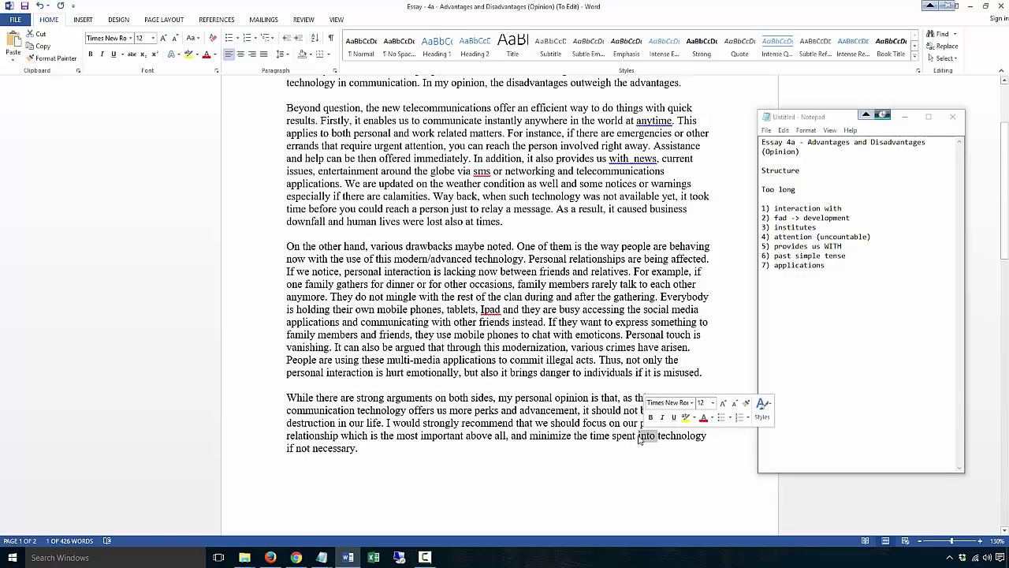
type("on")
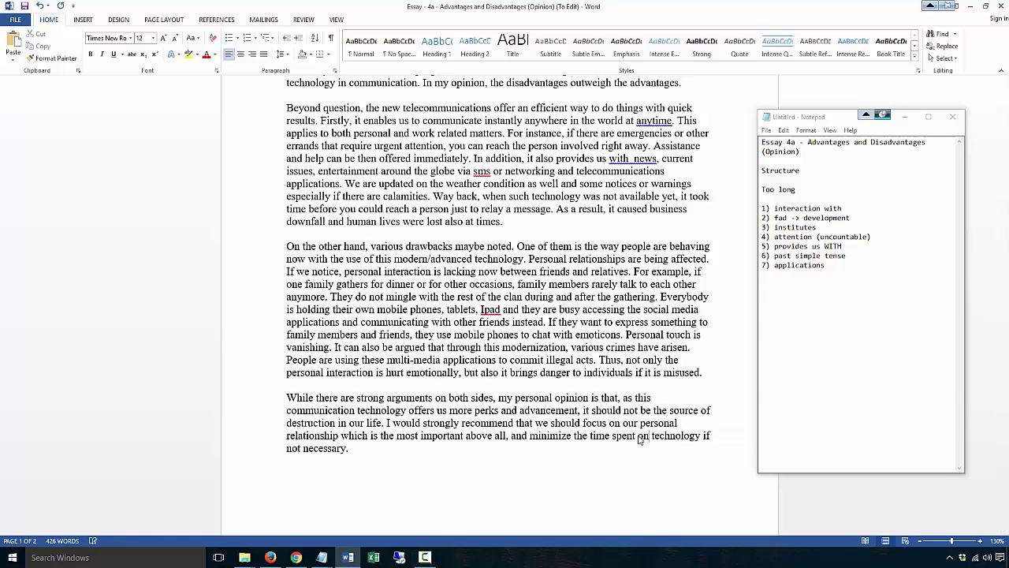
left_click(839, 270)
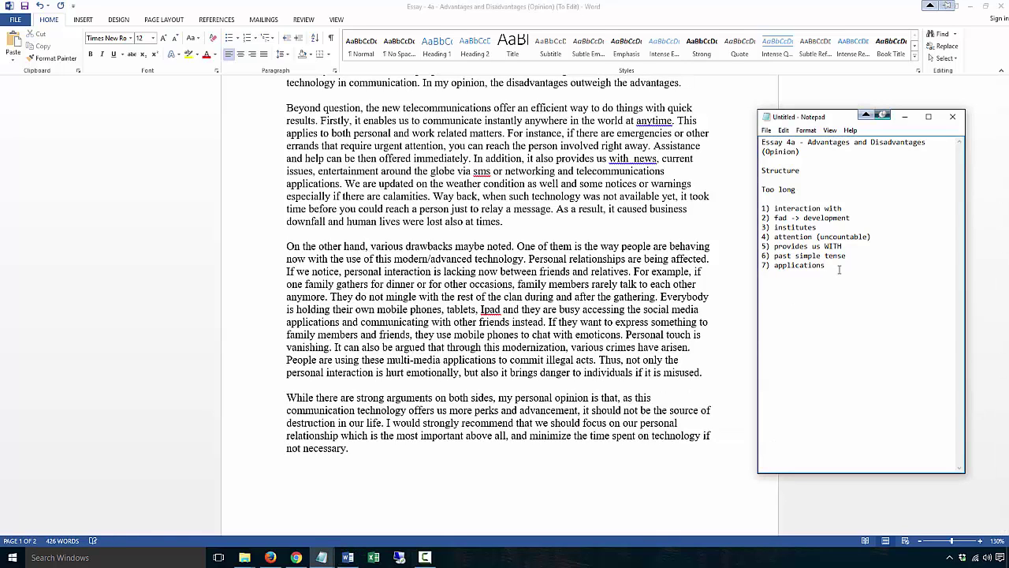
type("spend on")
Review the corrected essay from the title to the conclusion for remaining errors, including "maybe noted" in the drawbacks paragraph
scroll(585, 383, "down", 3)
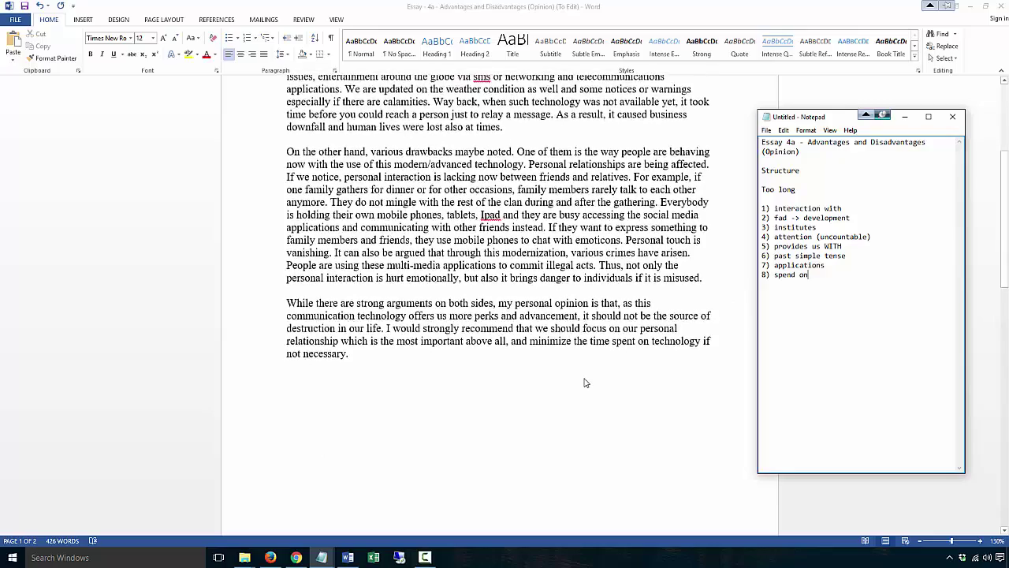
scroll(585, 383, "up", 5)
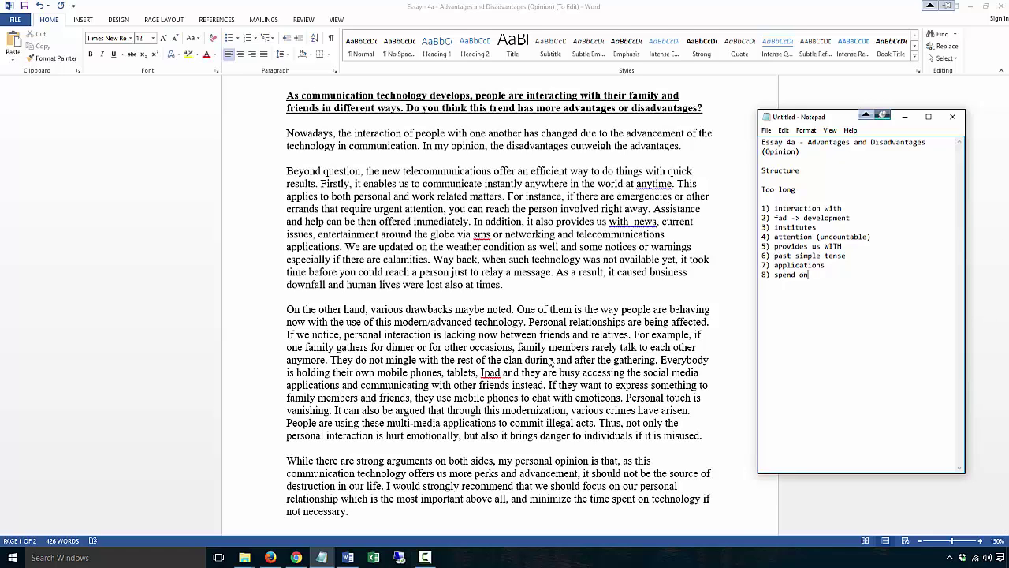
scroll(574, 394, "down", 2)
scroll(578, 387, "up", 2)
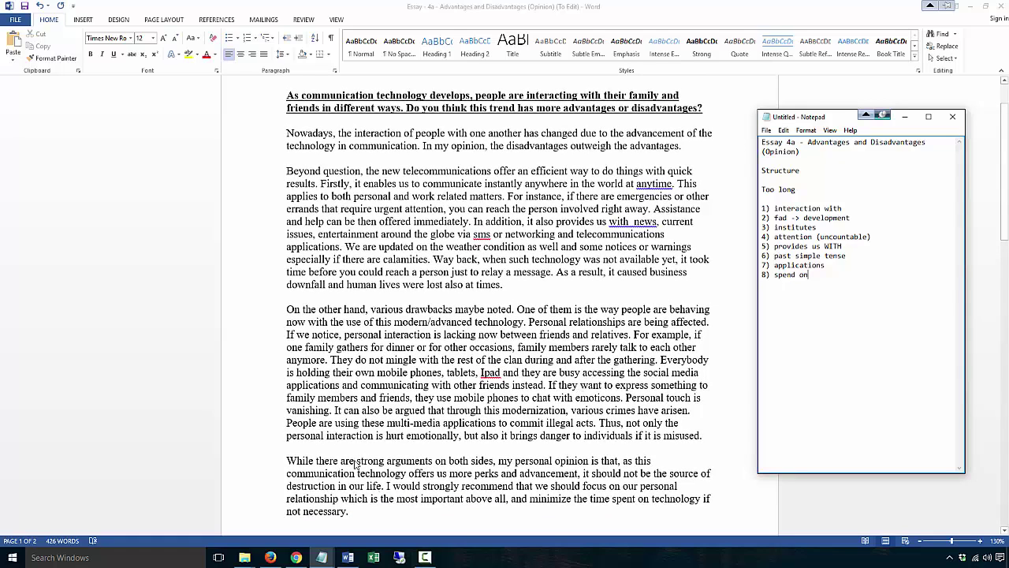
left_click(650, 499)
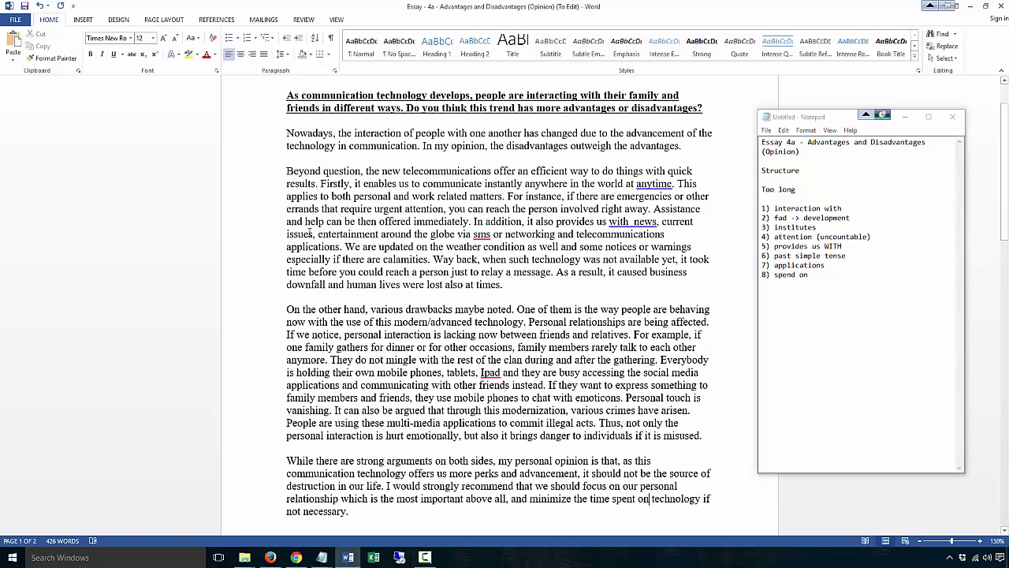
left_click(462, 310)
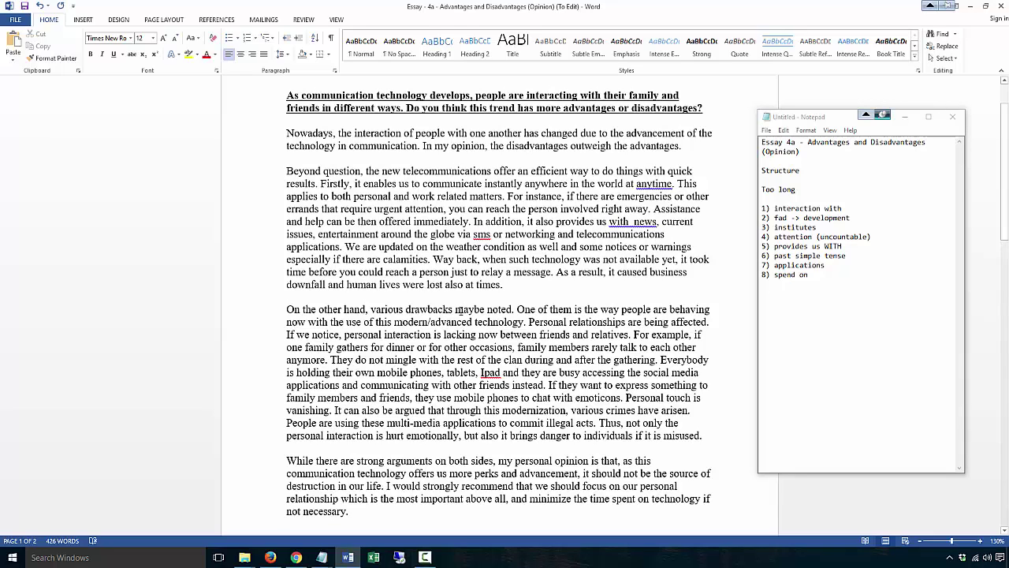